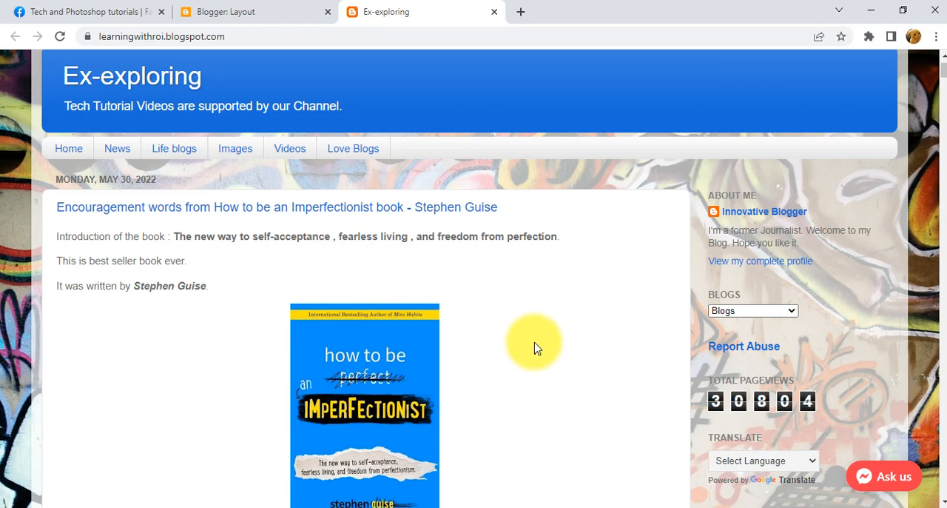
Switch to the Tech and Photoshop tutorials Facebook Page and open the Messaging section of its Page settings.
left_click(89, 10)
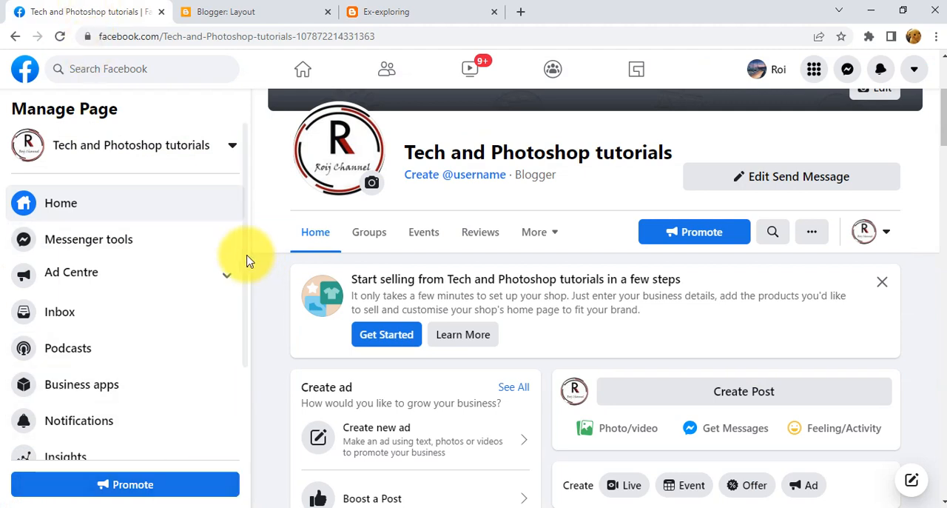
left_click(288, 7)
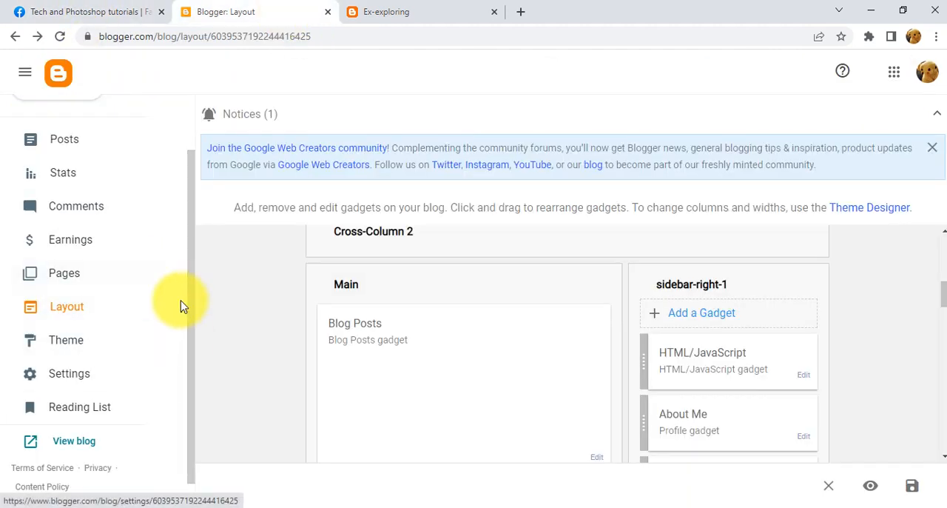
left_click(110, 6)
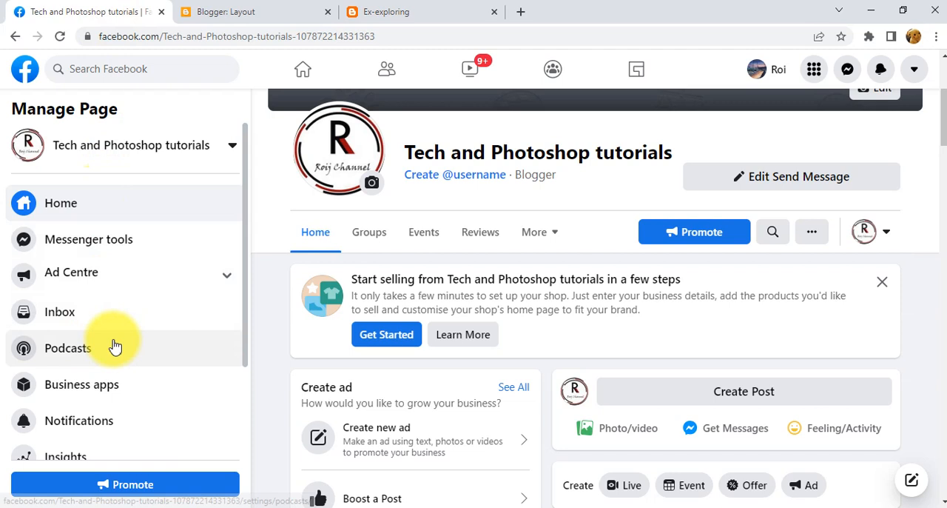
scroll(115, 346, "down", 2)
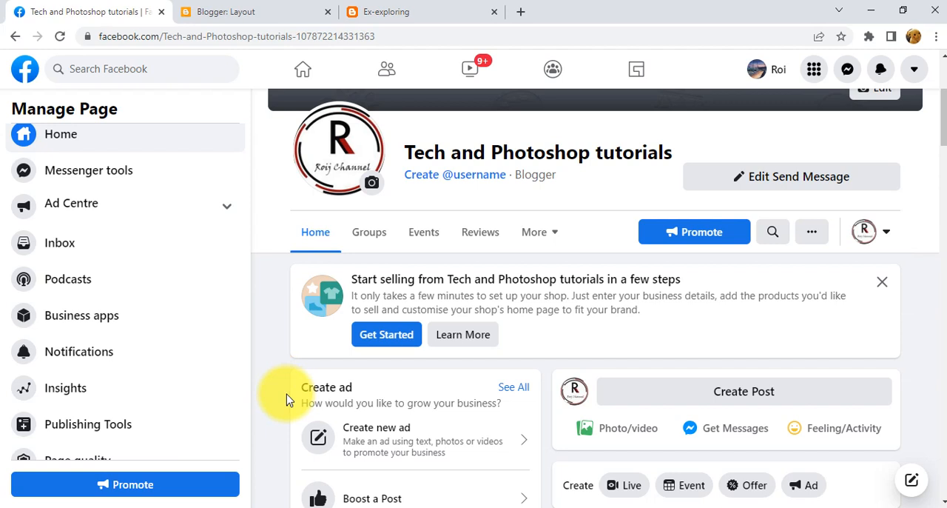
scroll(145, 397, "down", 1)
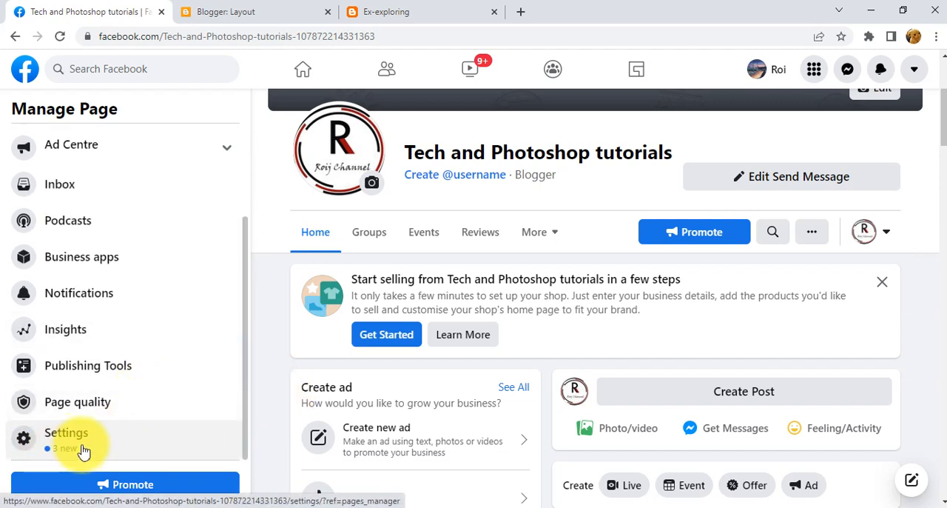
left_click(110, 450)
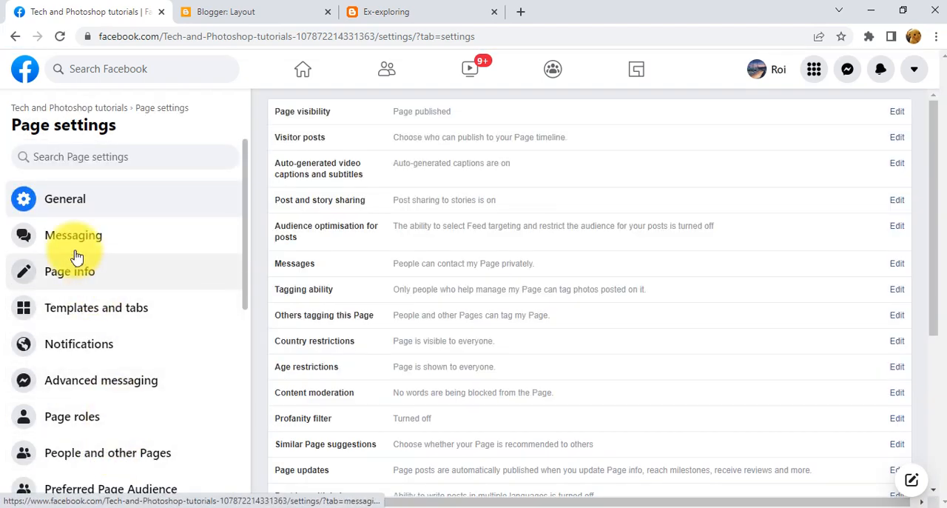
left_click(145, 239)
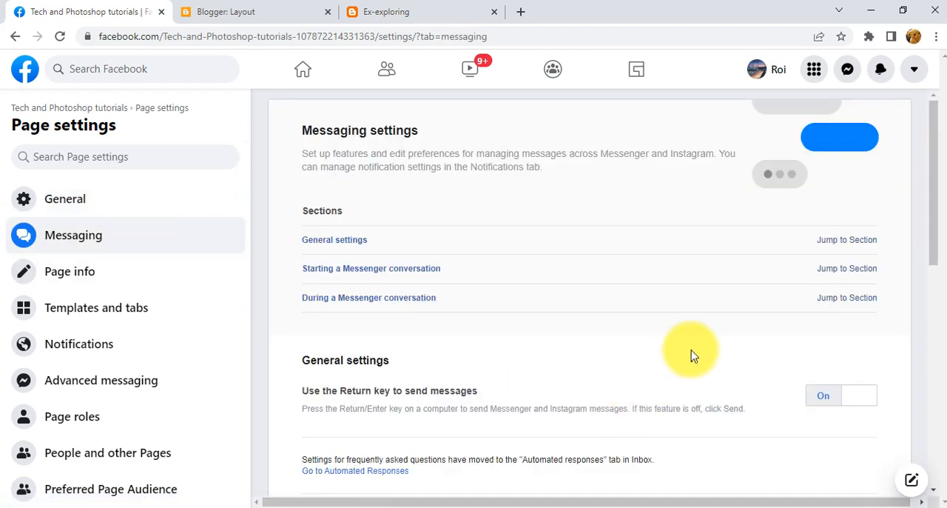
Start the setup for adding Messenger to your website from the Page's messaging settings.
scroll(691, 350, "down", 2)
scroll(691, 350, "down", 2)
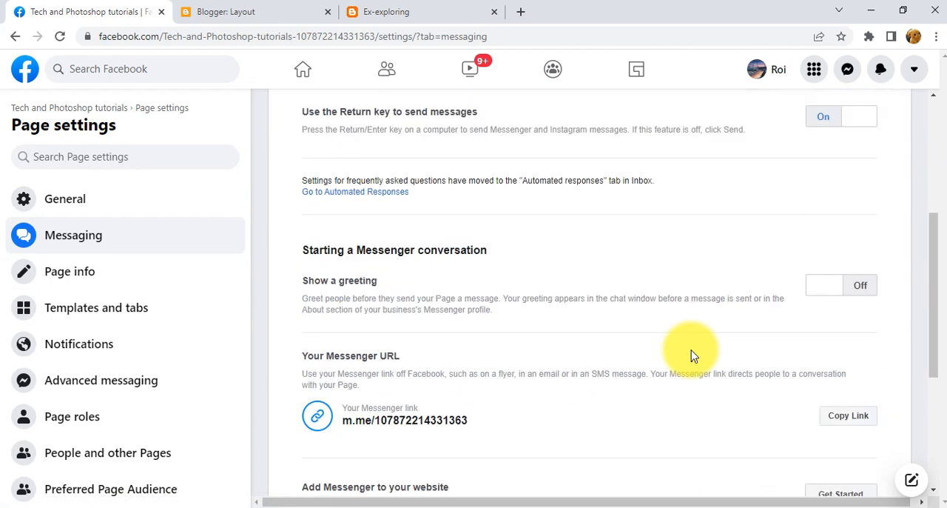
scroll(691, 350, "down", 3)
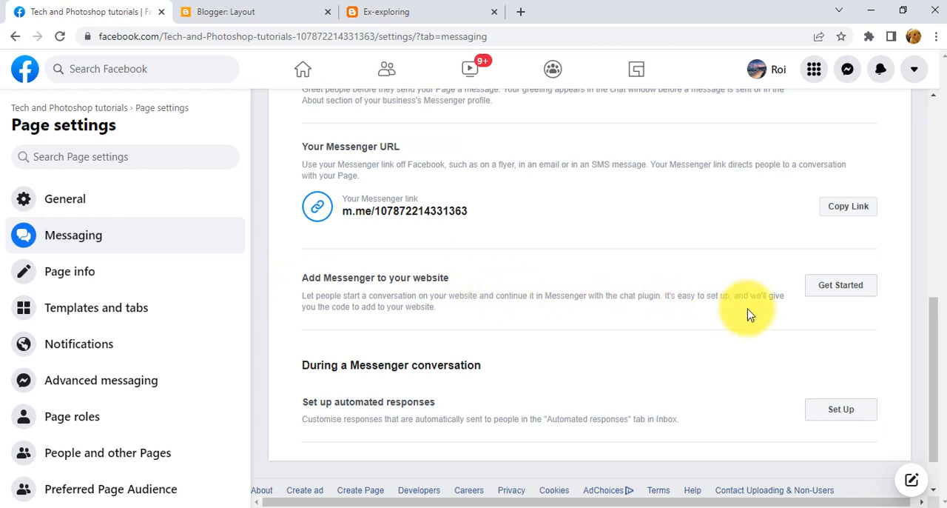
left_click(844, 296)
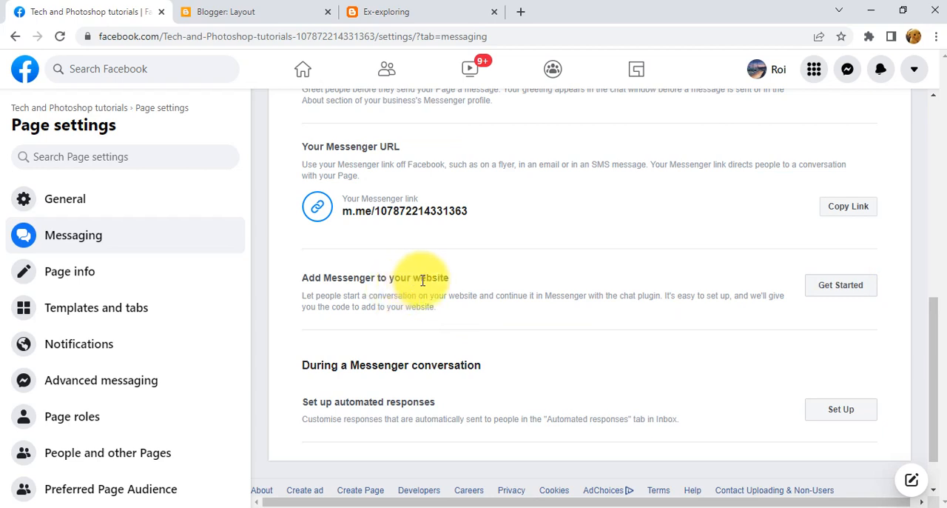
left_click_drag(389, 278, 435, 278)
left_click(449, 280)
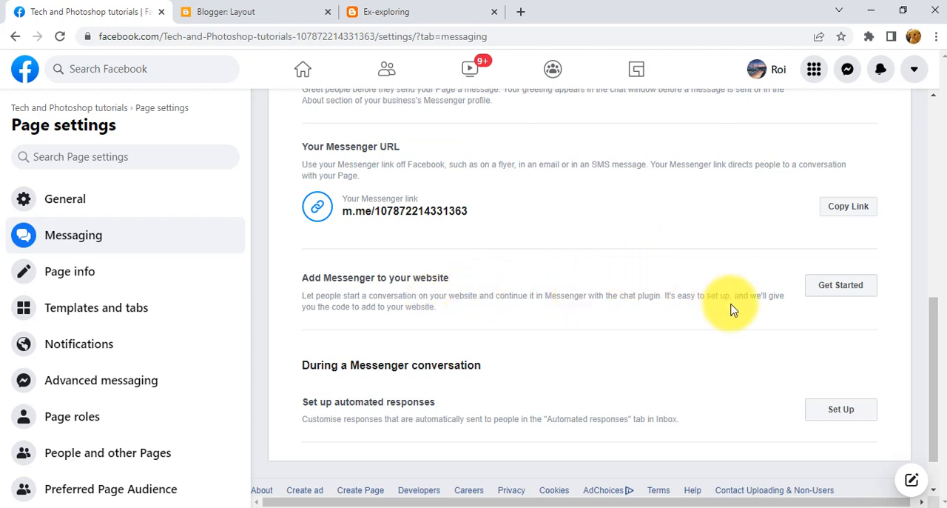
left_click(843, 300)
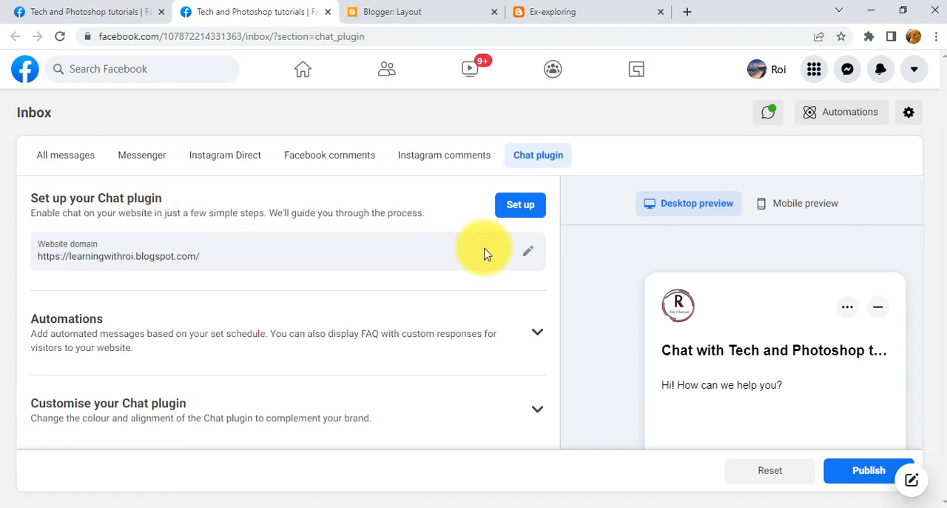
Begin the Chat plugin setup with the Standard method and save English (US) as its language.
left_click(534, 209)
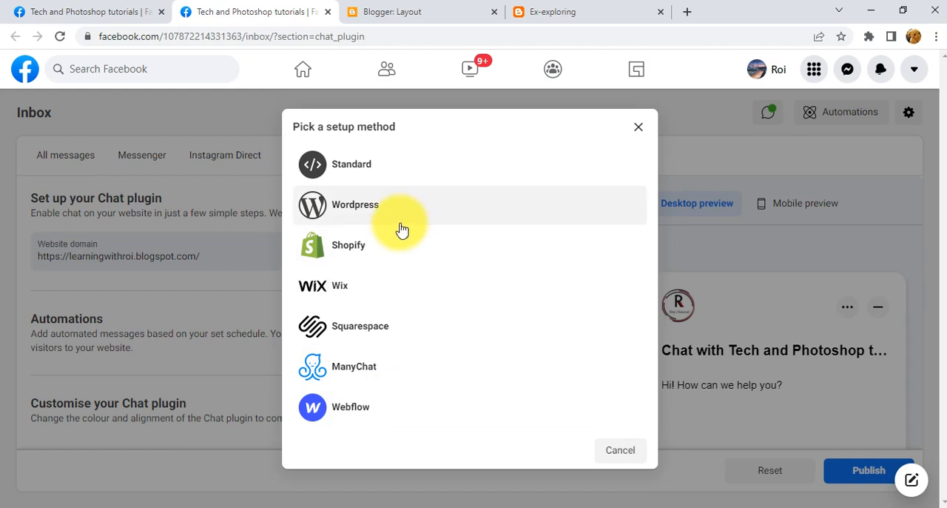
left_click(370, 176)
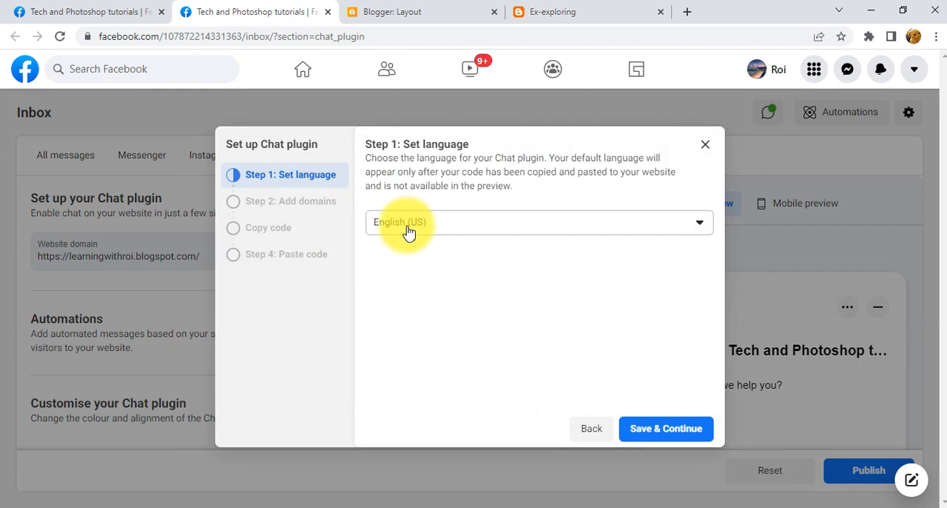
left_click(671, 429)
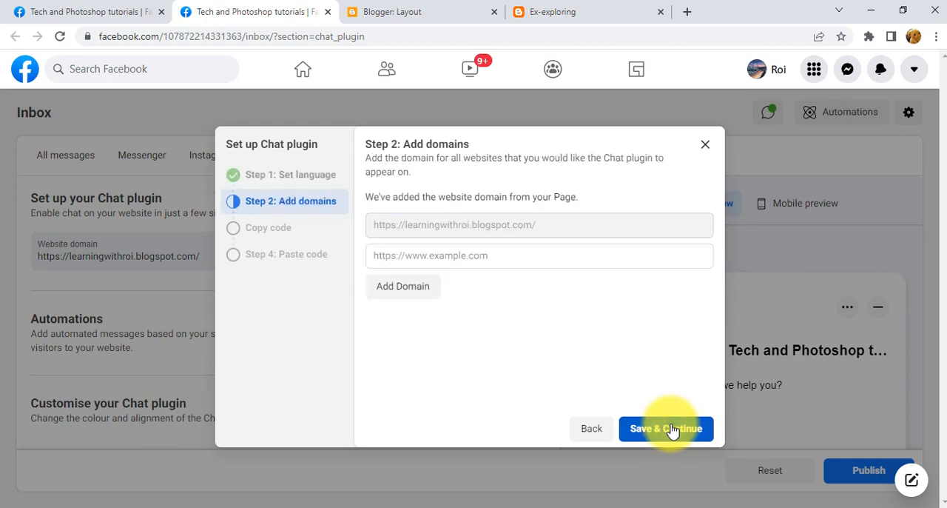
left_click(501, 260)
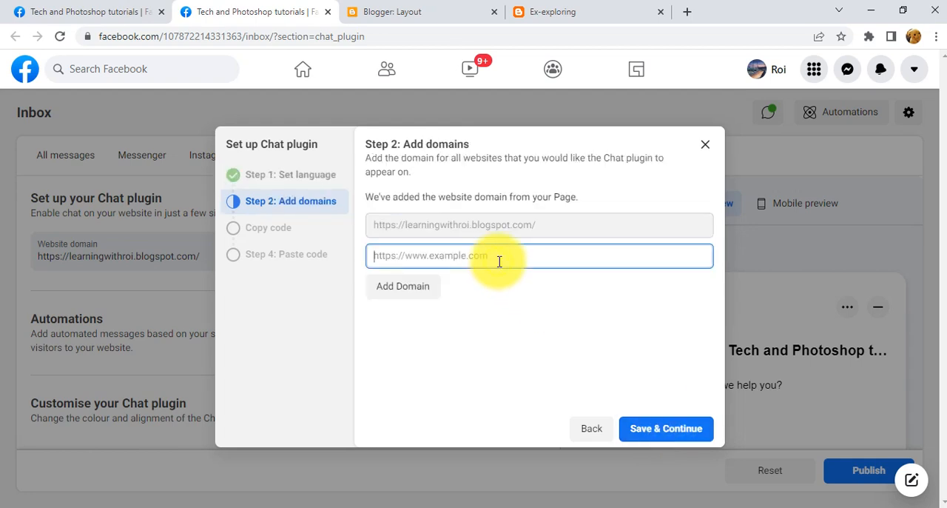
left_click(500, 233)
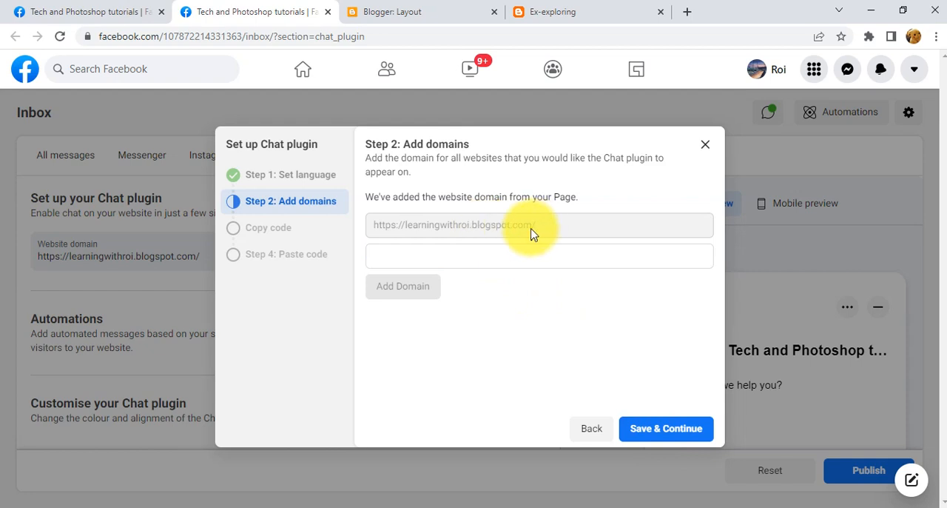
left_click(473, 259)
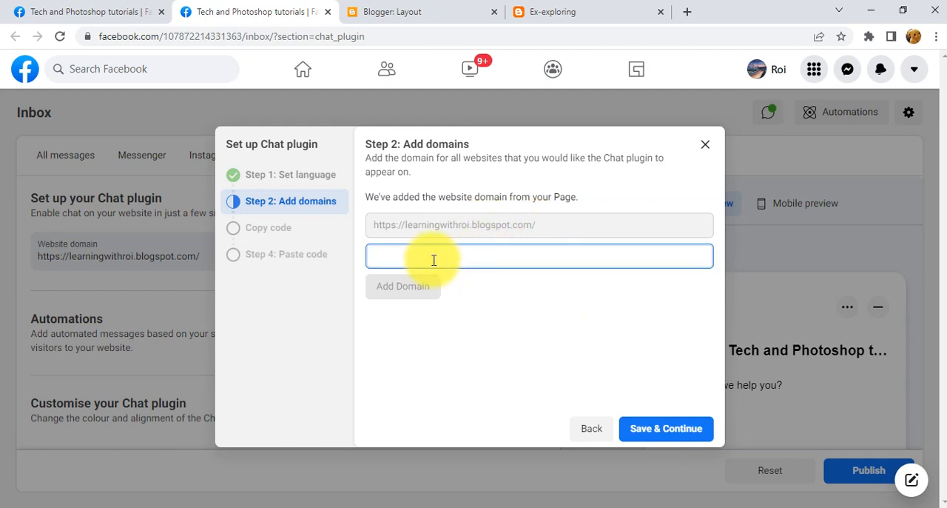
type("https://learningwithroiroi.bl")
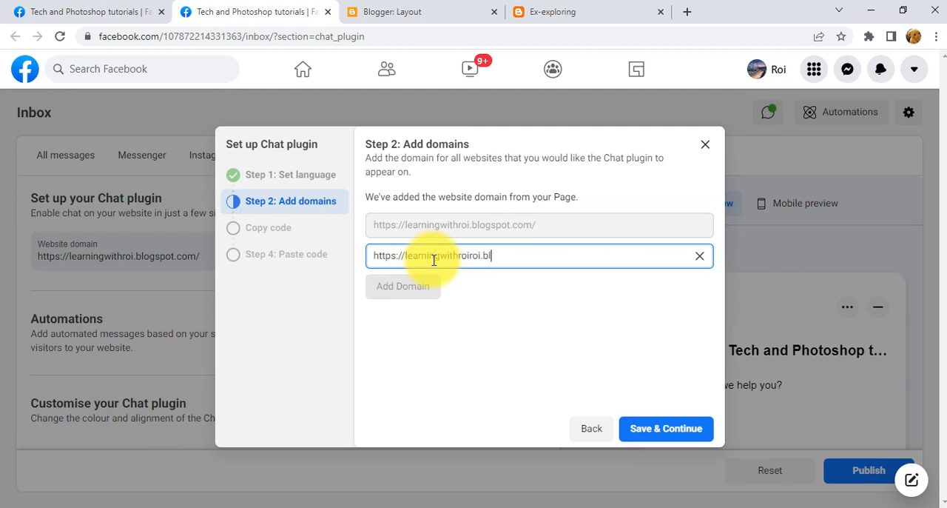
type("ogspot.com/")
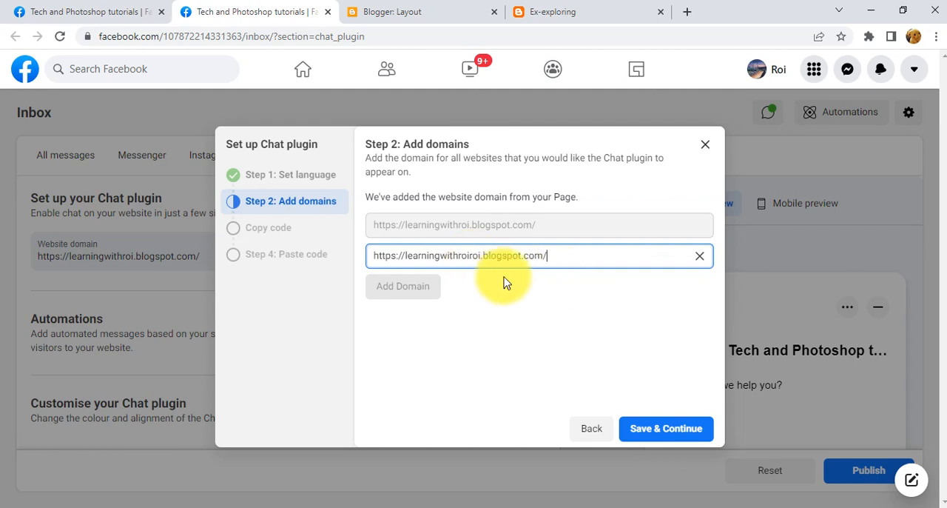
Copy the web address of the Ex-exploring blog and return to the Chat plugin setup.
left_click(570, 10)
left_click(233, 35)
left_click(230, 36)
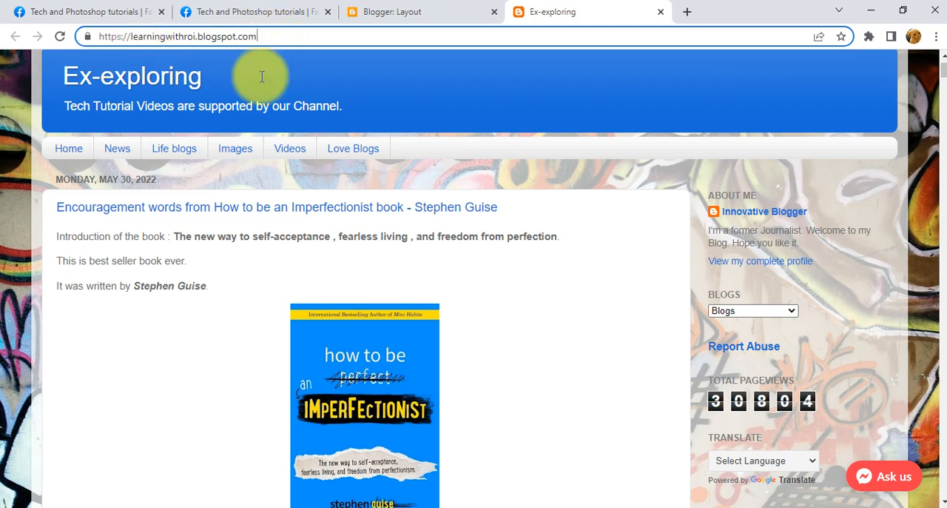
left_click(172, 37)
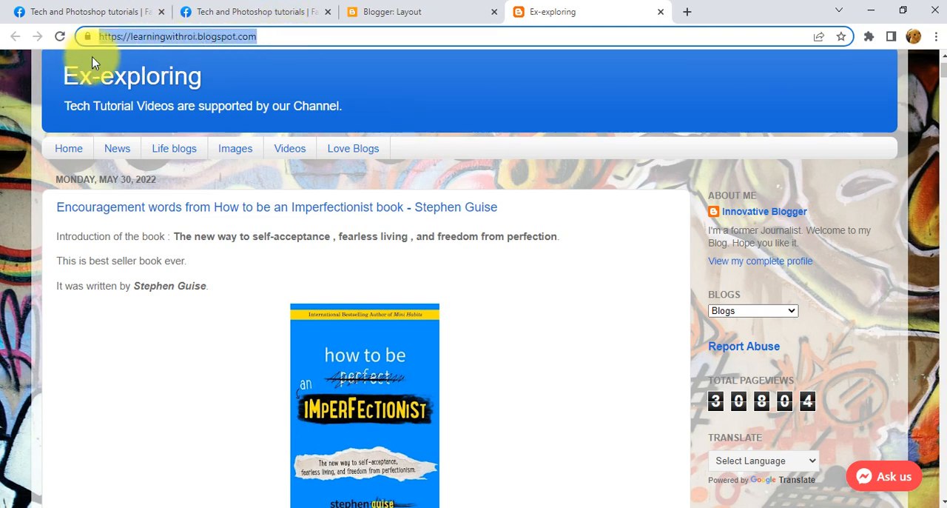
triple_click(154, 37)
right_click(154, 37)
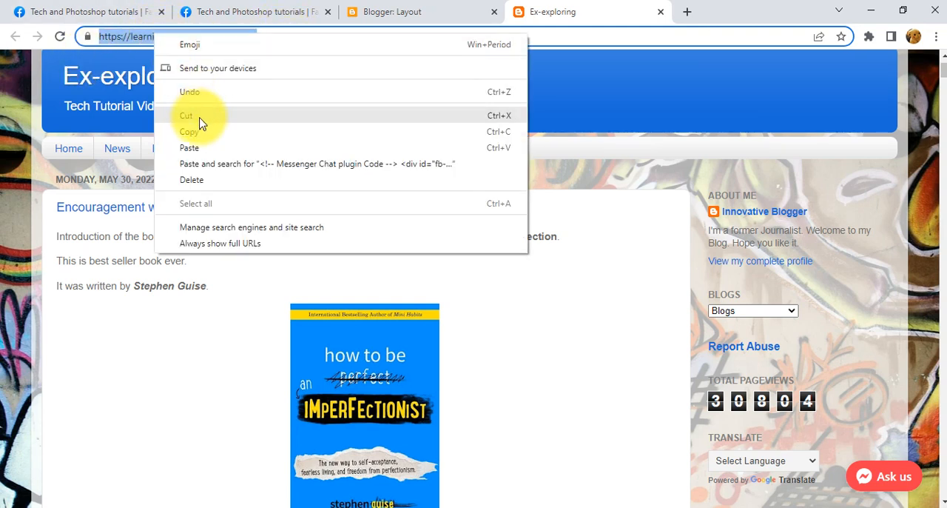
left_click(200, 130)
left_click(275, 9)
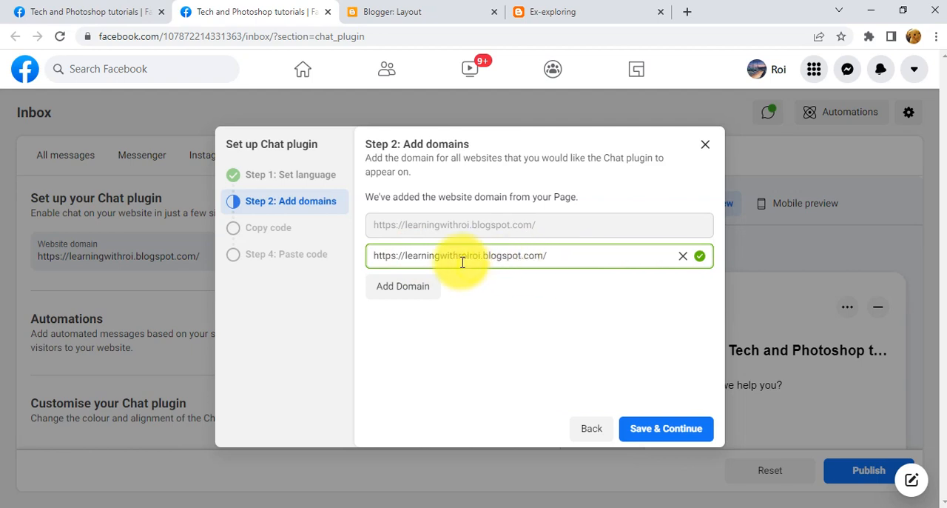
Save the website domains and copy the Messenger Chat plugin code snippet.
left_click(664, 432)
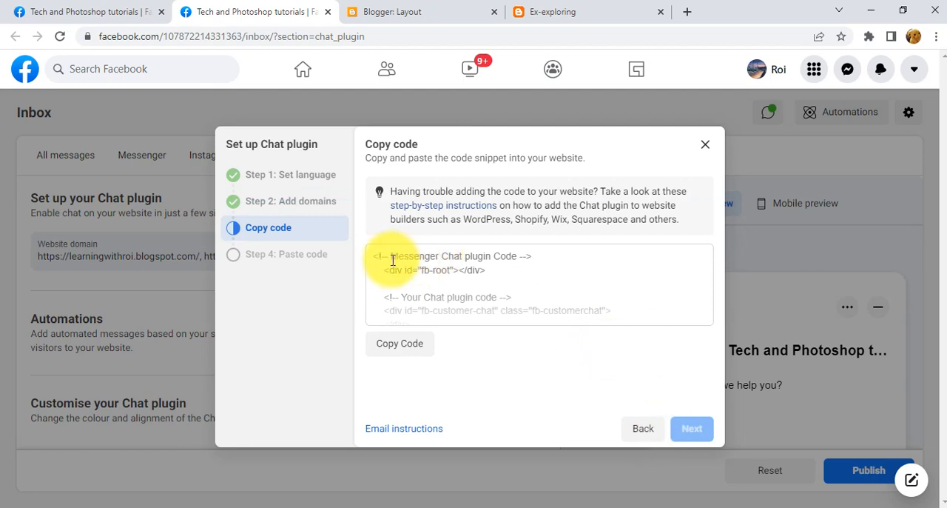
left_click(414, 354)
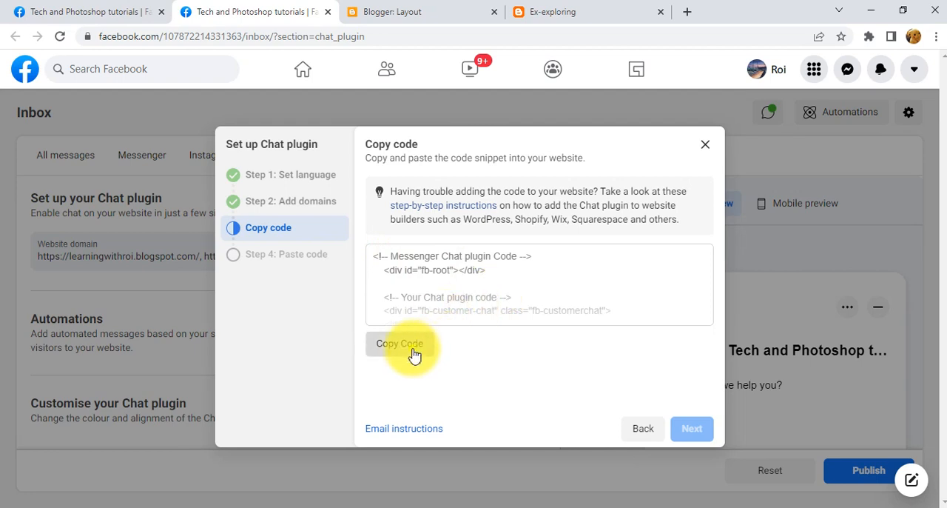
Switch to Blogger, open the blog's Layout page and locate the option to add a gadget in the sidebar-right-1 section.
left_click(427, 8)
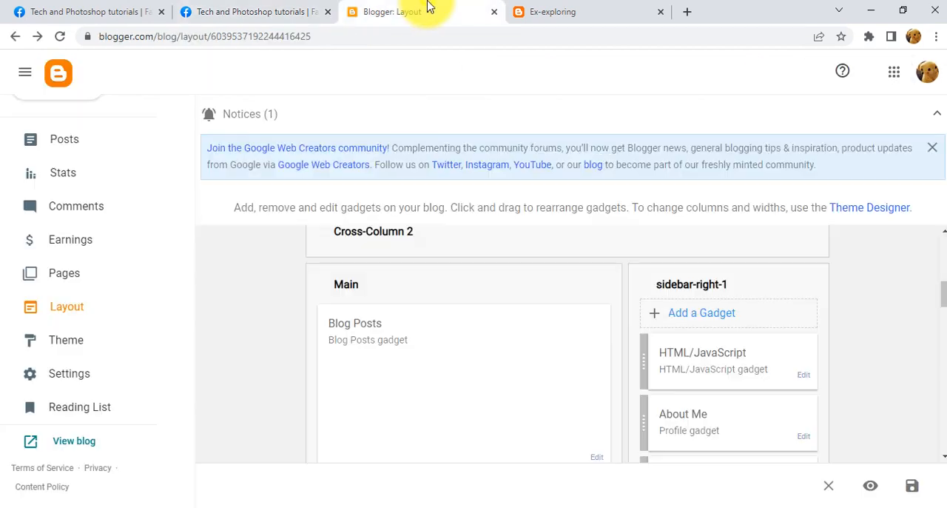
scroll(74, 362, "up", 2)
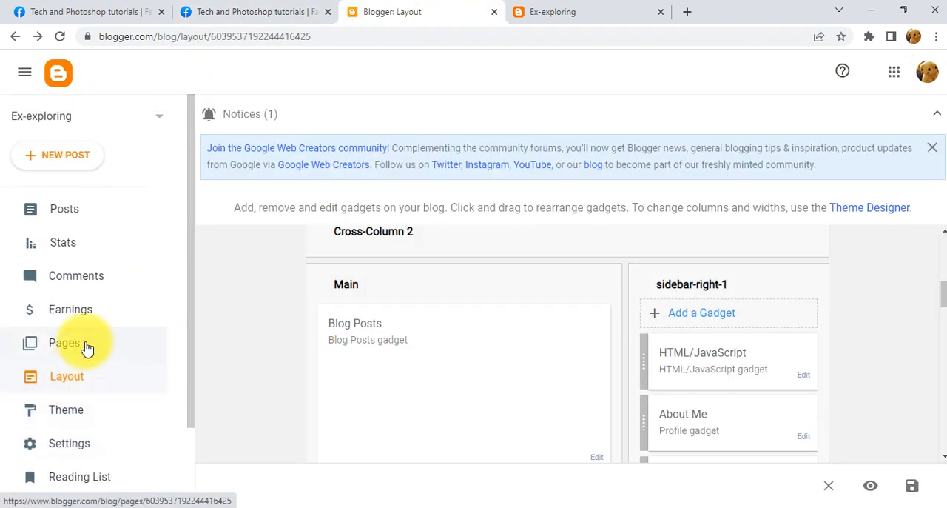
scroll(79, 395, "down", 2)
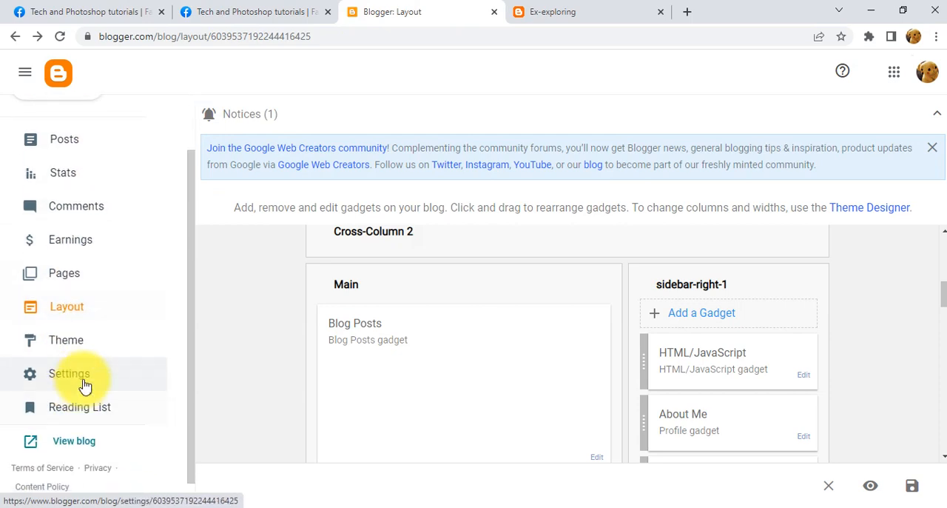
left_click(83, 323)
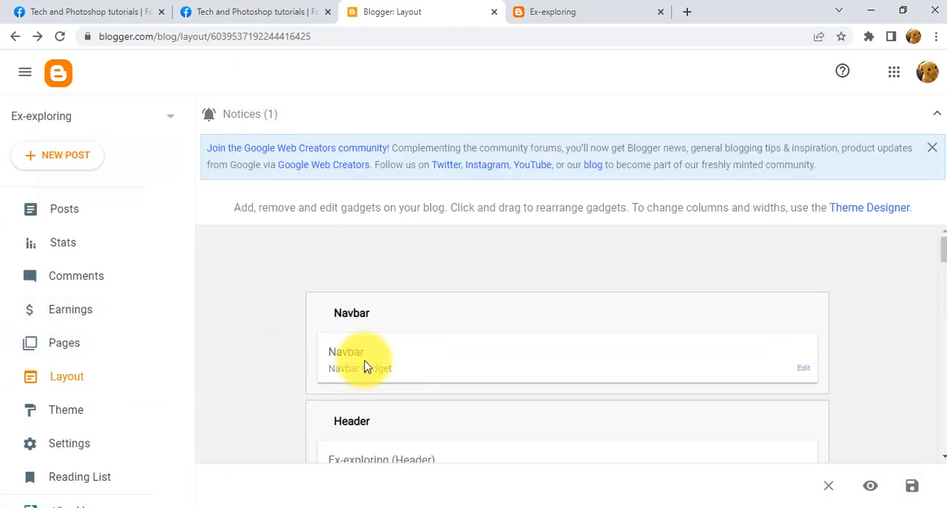
scroll(548, 355, "down", 4)
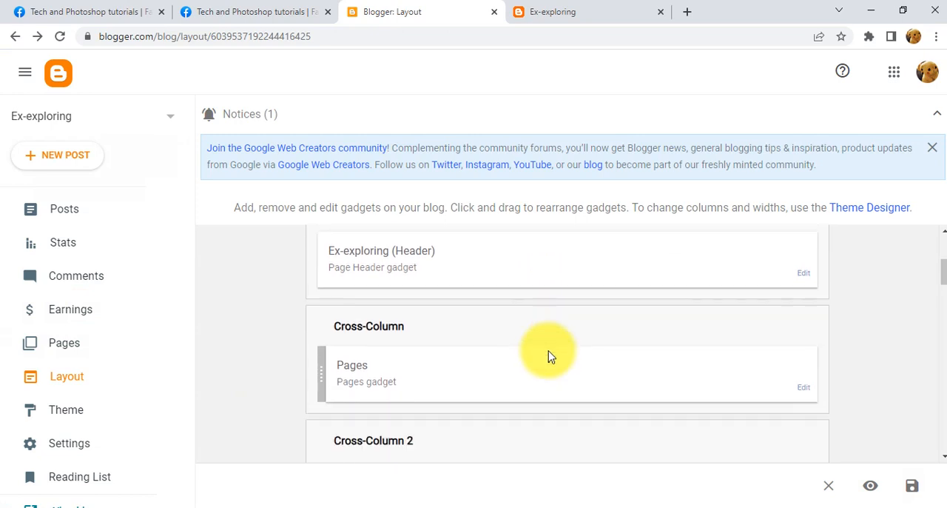
scroll(547, 356, "down", 2)
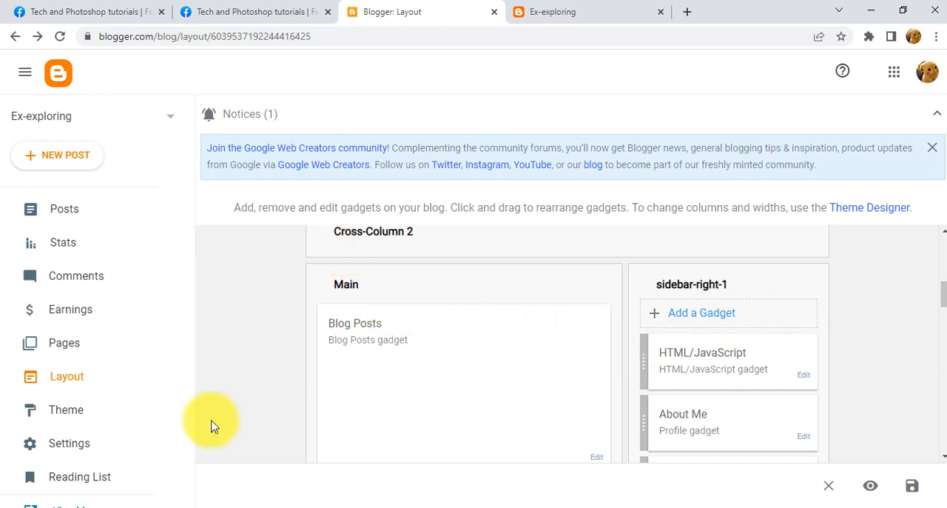
scroll(351, 412, "up", 2)
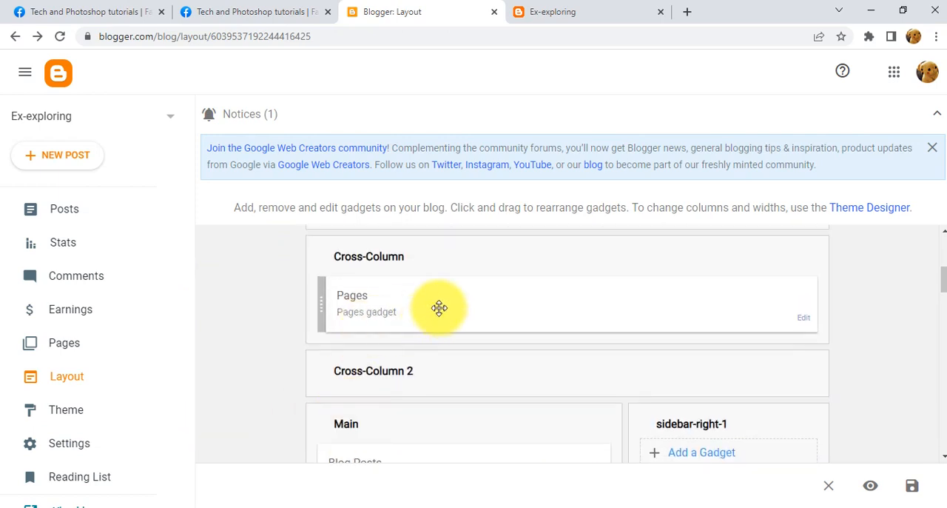
scroll(438, 309, "down", 2)
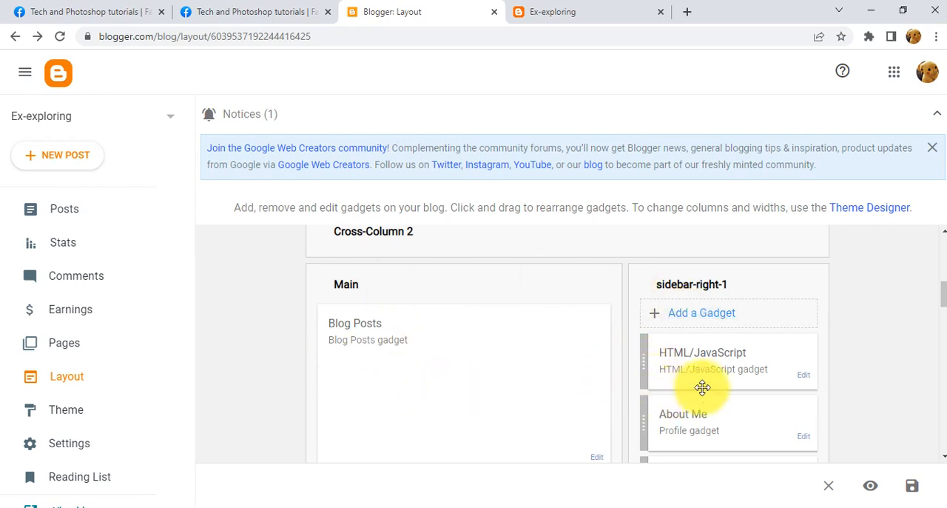
scroll(707, 392, "up", 1)
scroll(708, 398, "down", 1)
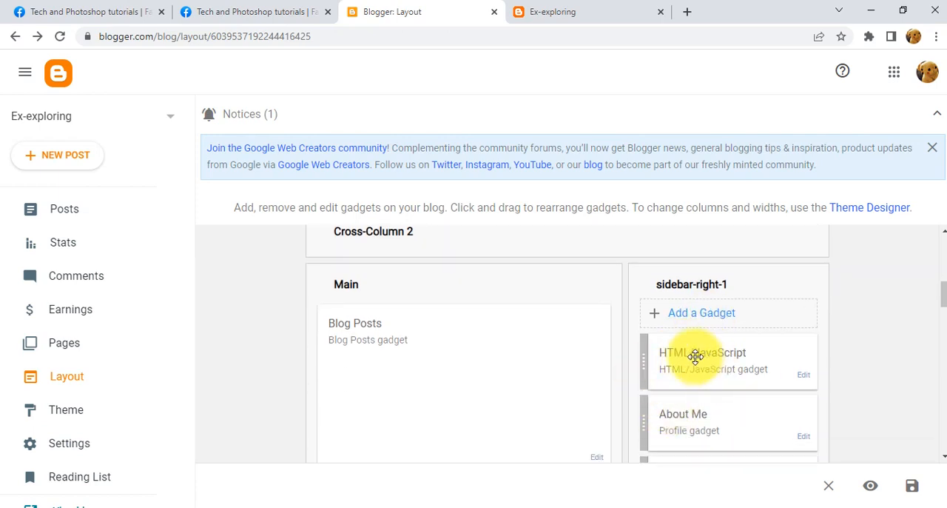
Start an HTML/JavaScript gadget in the sidebar-right-1 section with the copied Messenger Chat plugin code as its content.
left_click(701, 317)
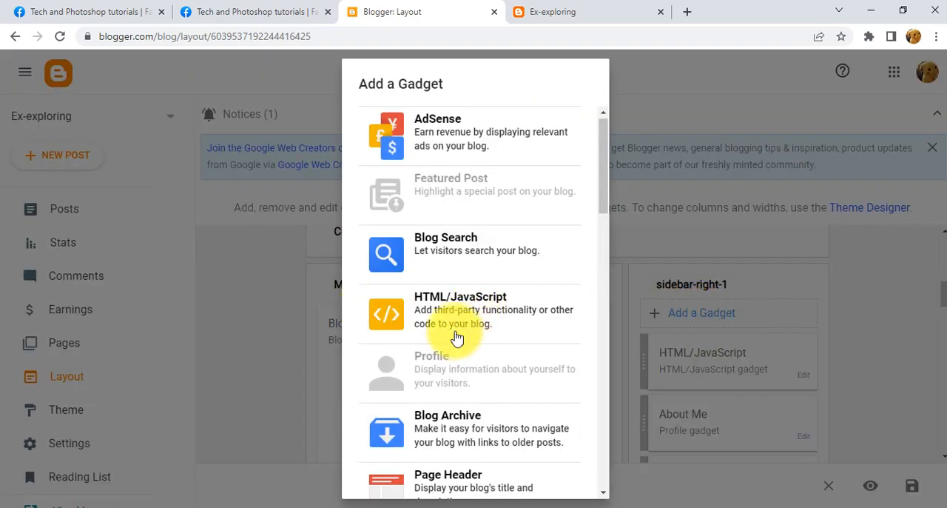
left_click(442, 315)
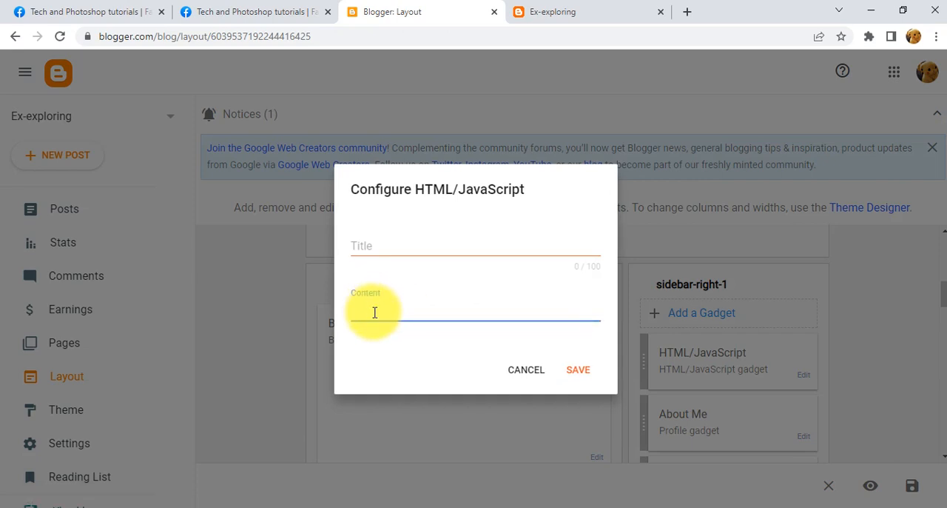
key("ctrl+v")
scroll(375, 312, "up", 6)
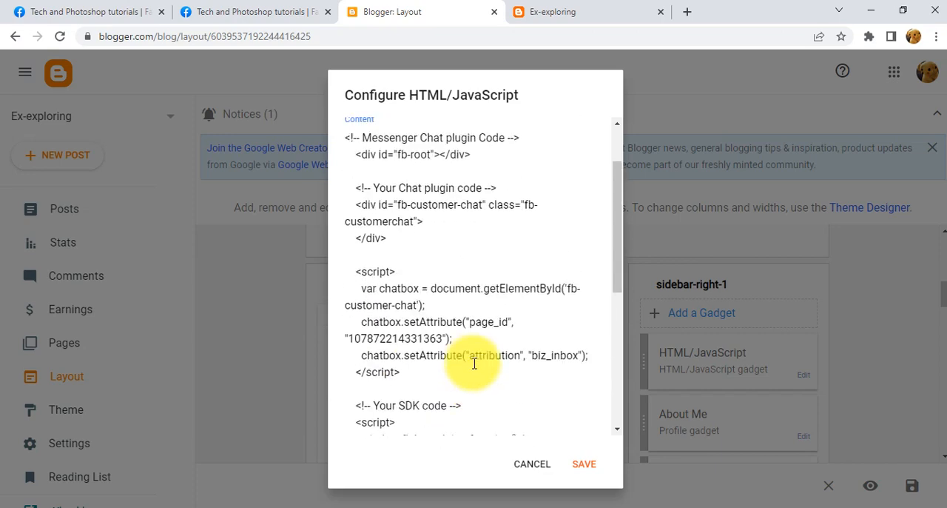
left_click(226, 22)
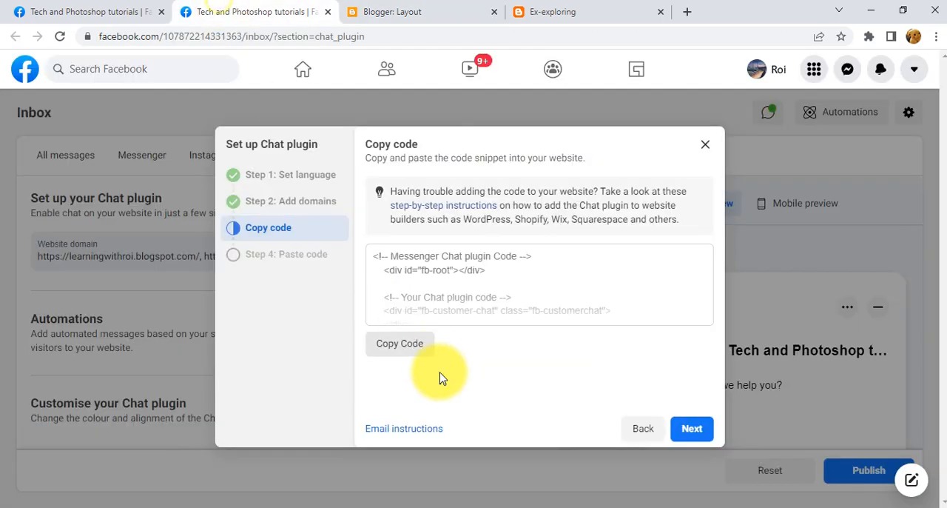
left_click(480, 6)
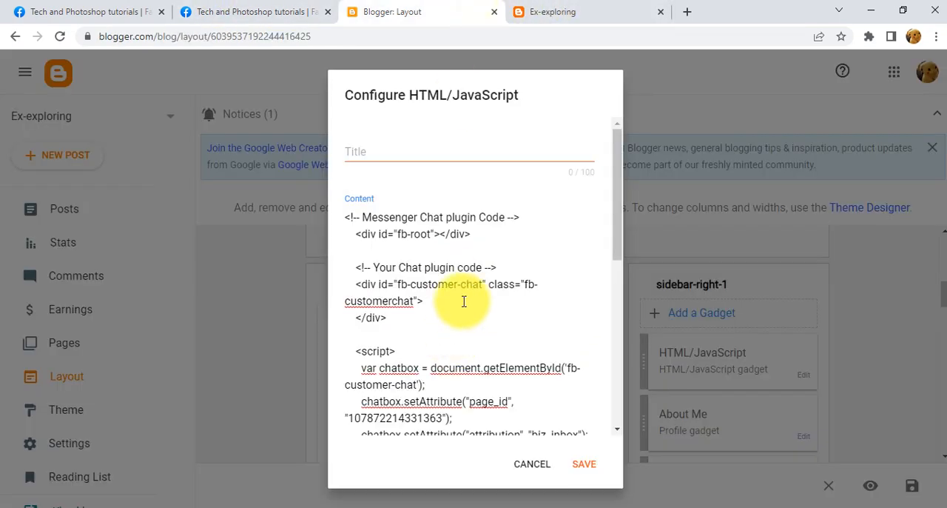
left_click(400, 151)
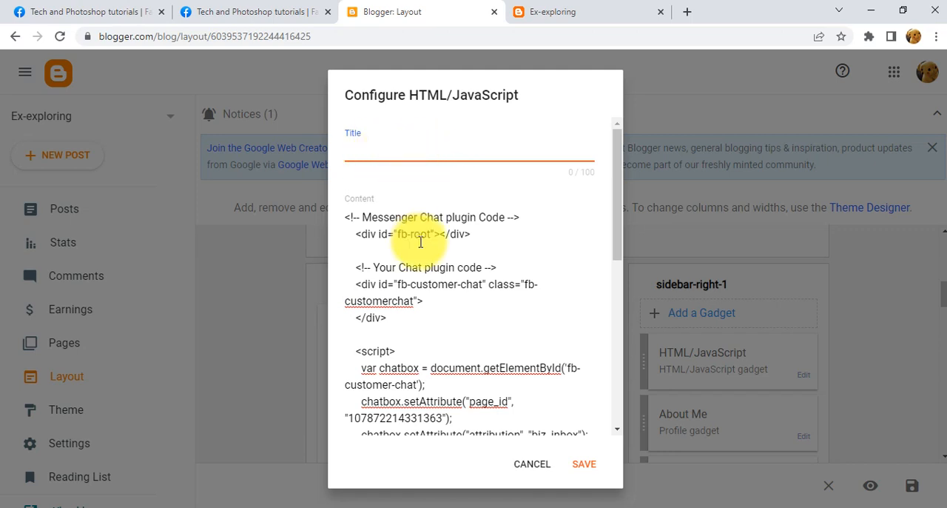
Check the Ask us chat button on the Ex-exploring blog, then cancel the HTML/JavaScript gadget in Blogger.
left_click(552, 12)
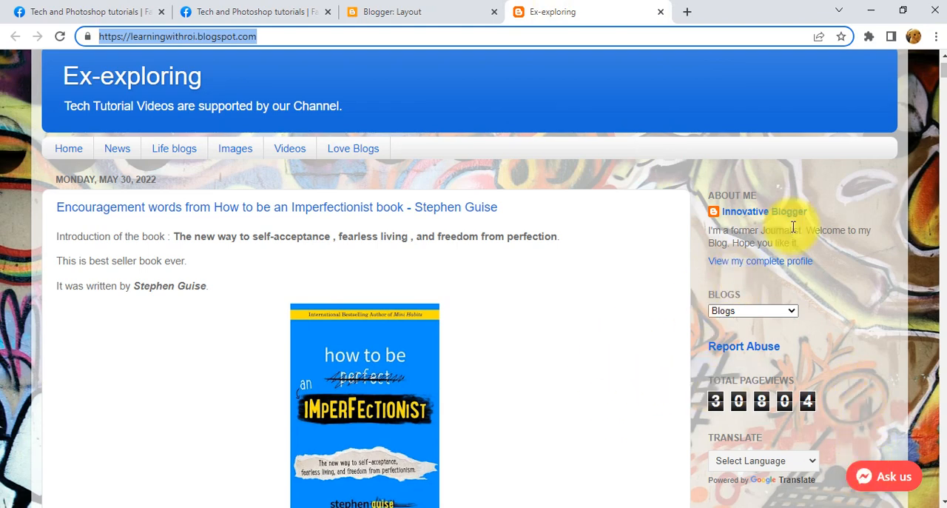
left_click(437, 10)
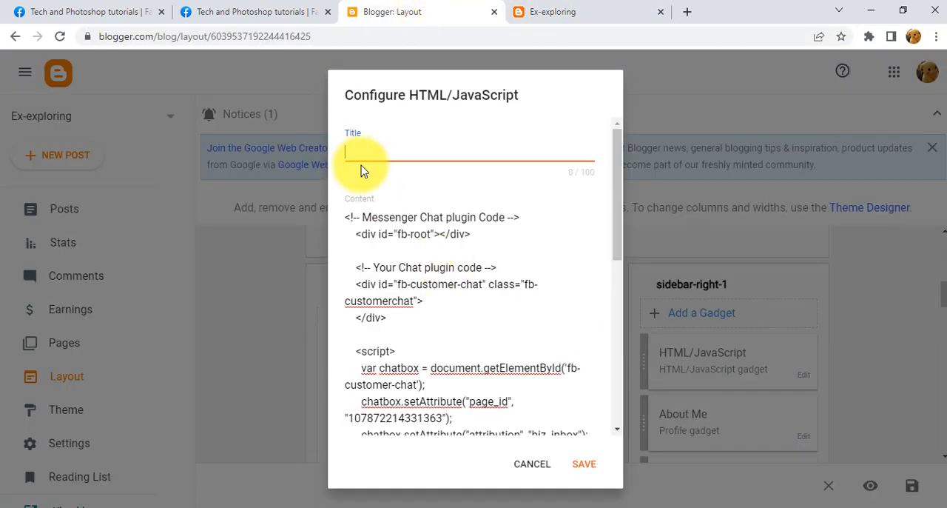
left_click(560, 11)
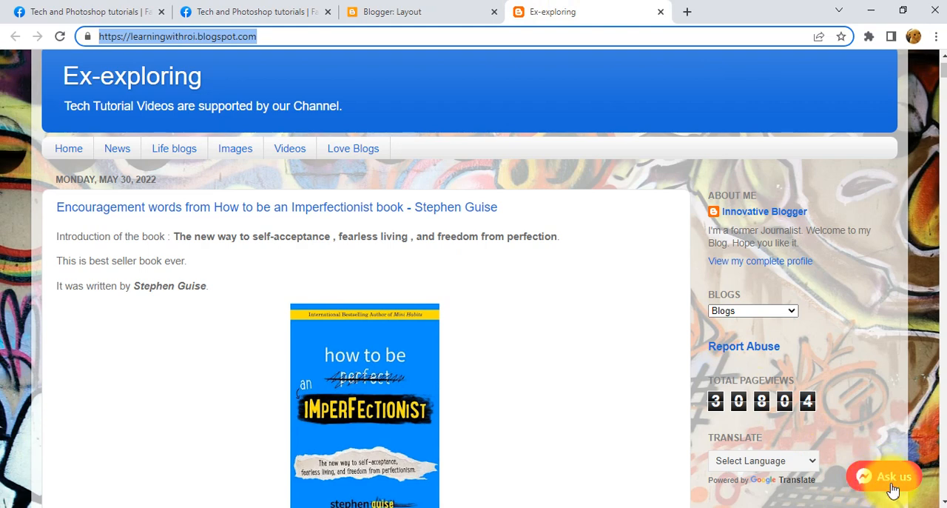
left_click(388, 9)
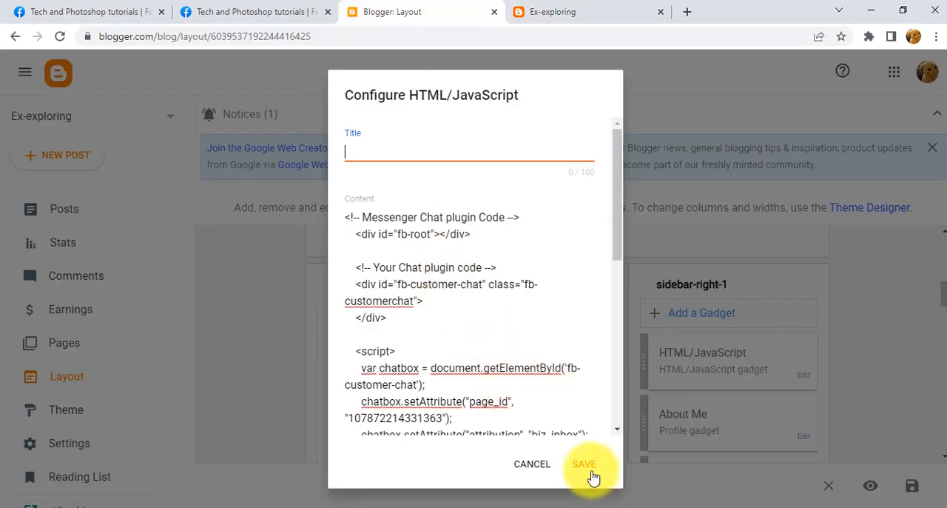
left_click(586, 9)
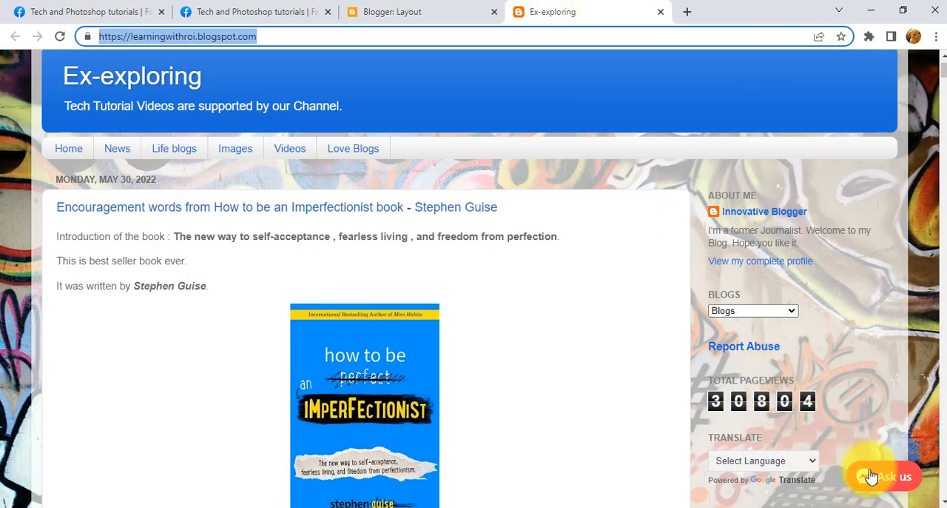
left_click(433, 9)
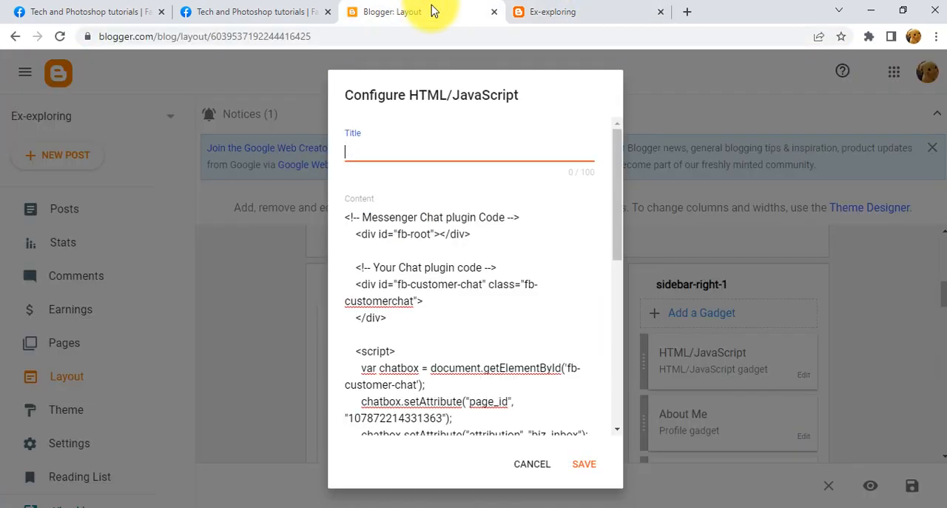
left_click(535, 466)
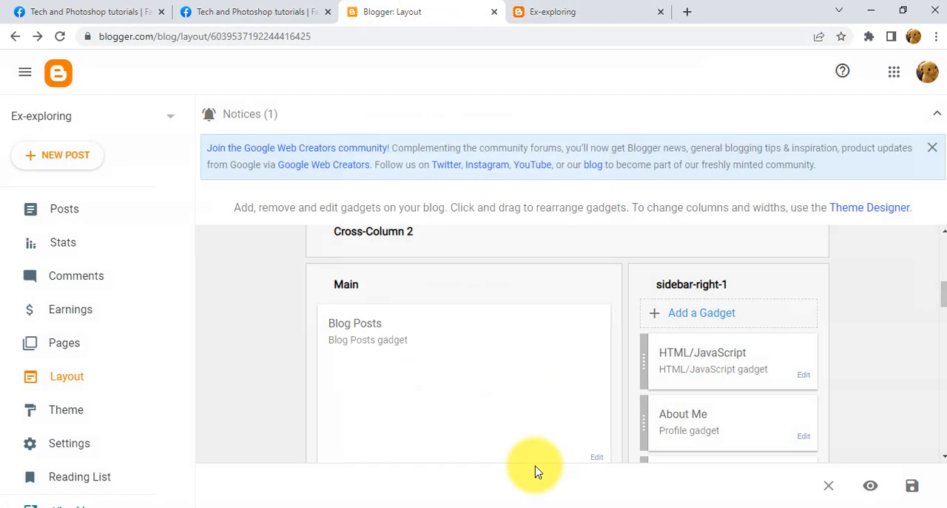
left_click(275, 9)
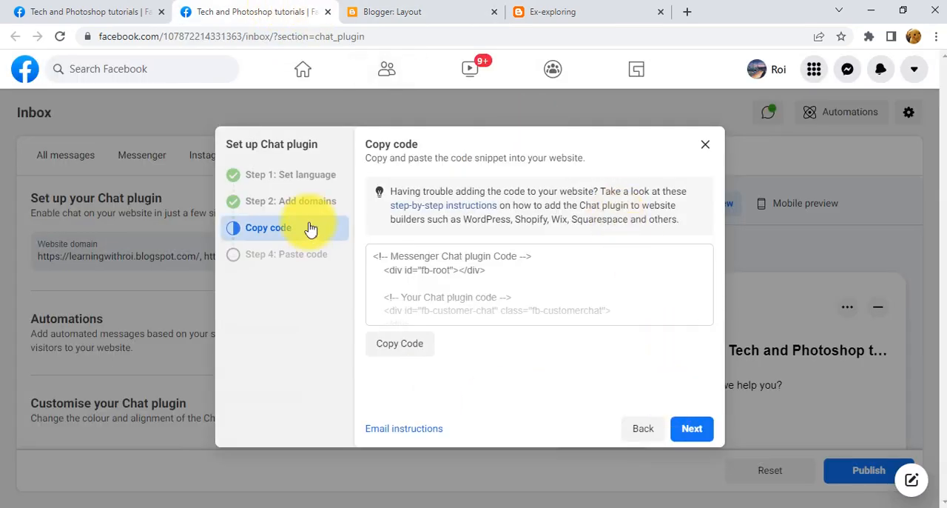
left_click(638, 428)
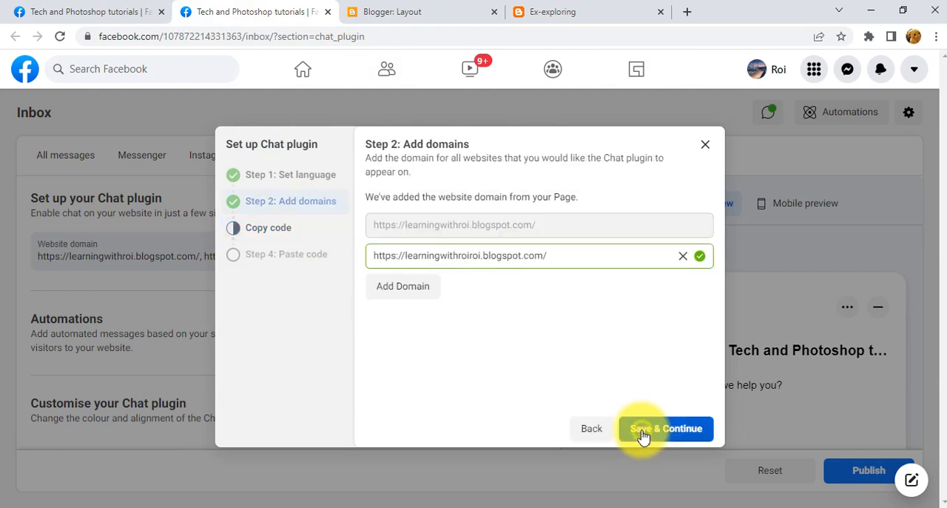
left_click(680, 255)
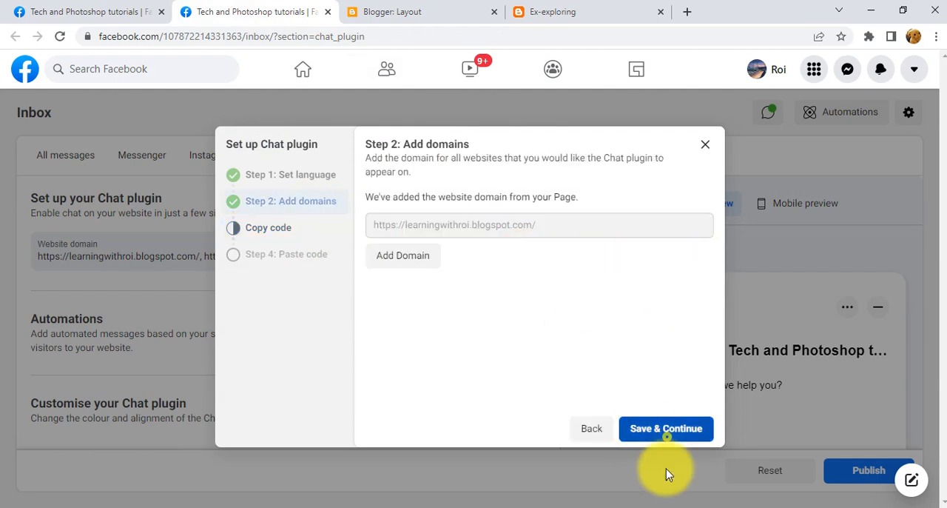
left_click(666, 430)
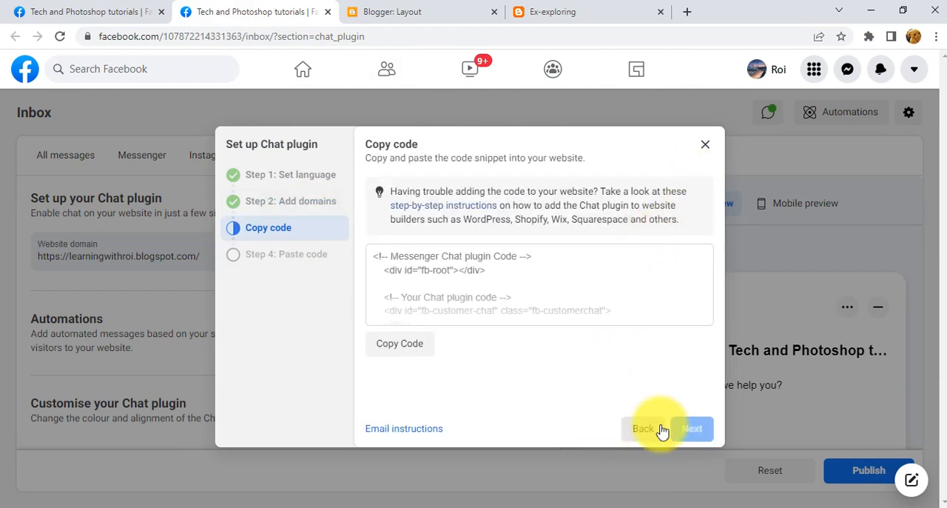
left_click(705, 145)
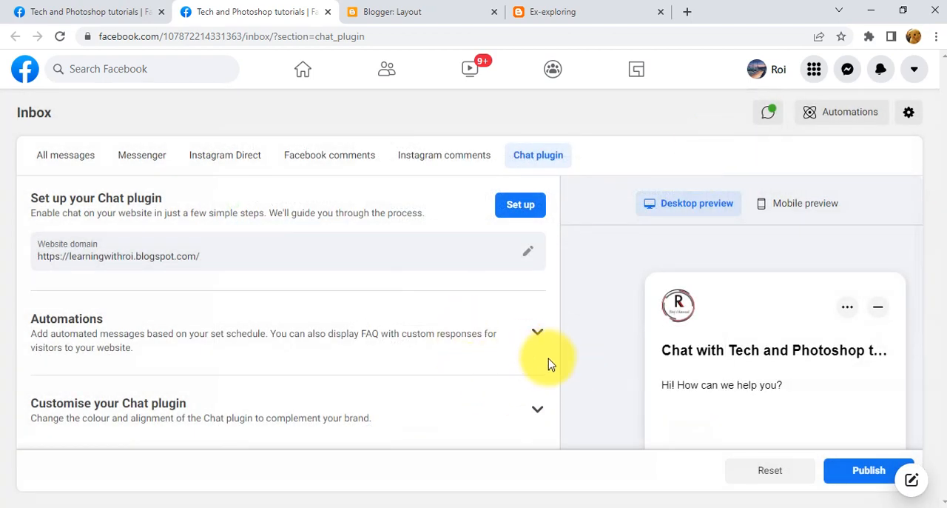
On the Facebook Chat plugin page, expand the Customise your Chat plugin settings and open the preset colour choices.
left_click(548, 11)
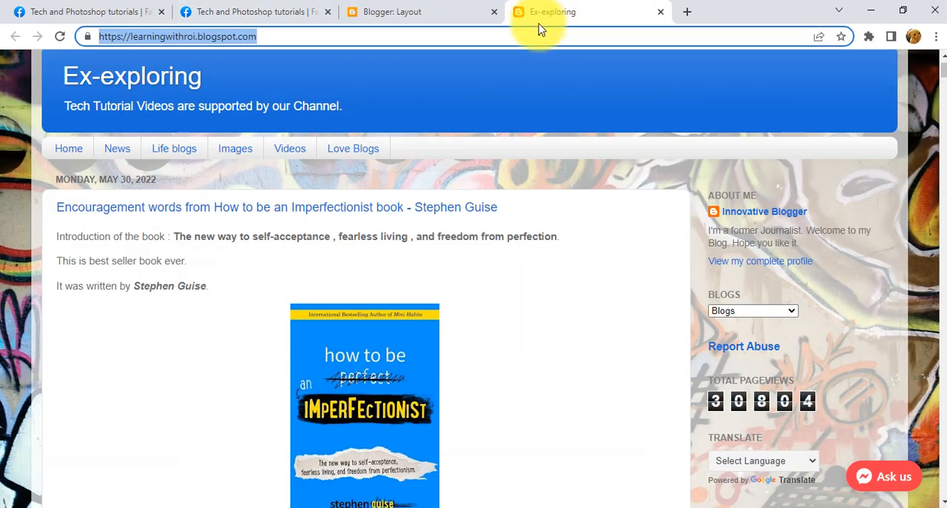
left_click(437, 9)
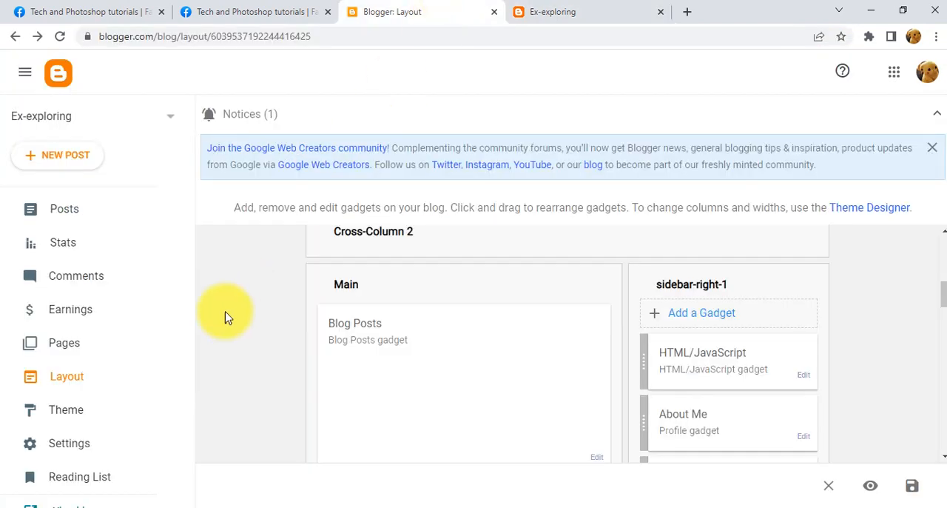
left_click(259, 7)
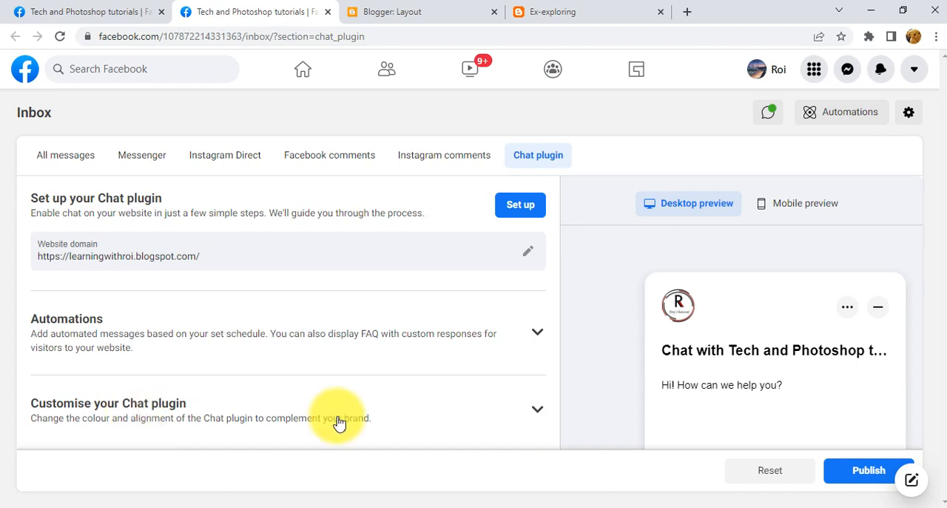
left_click(538, 412)
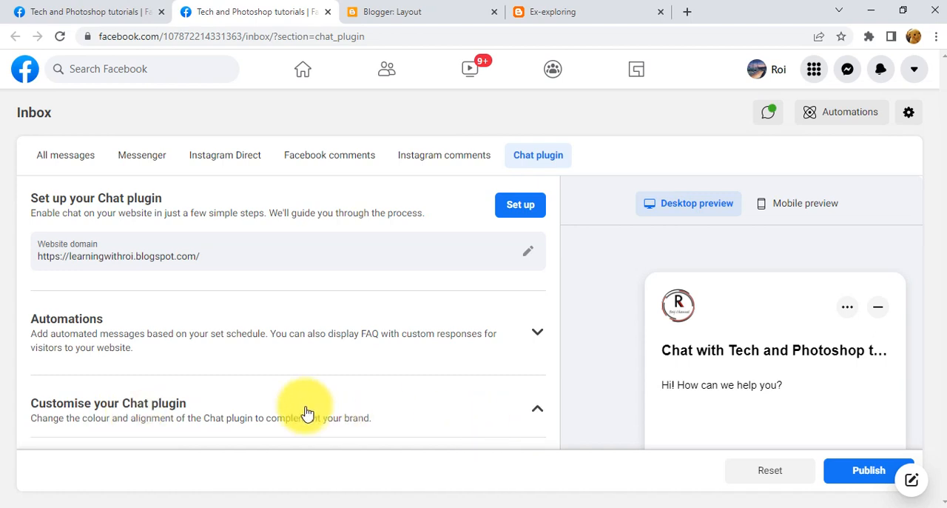
scroll(313, 409, "down", 3)
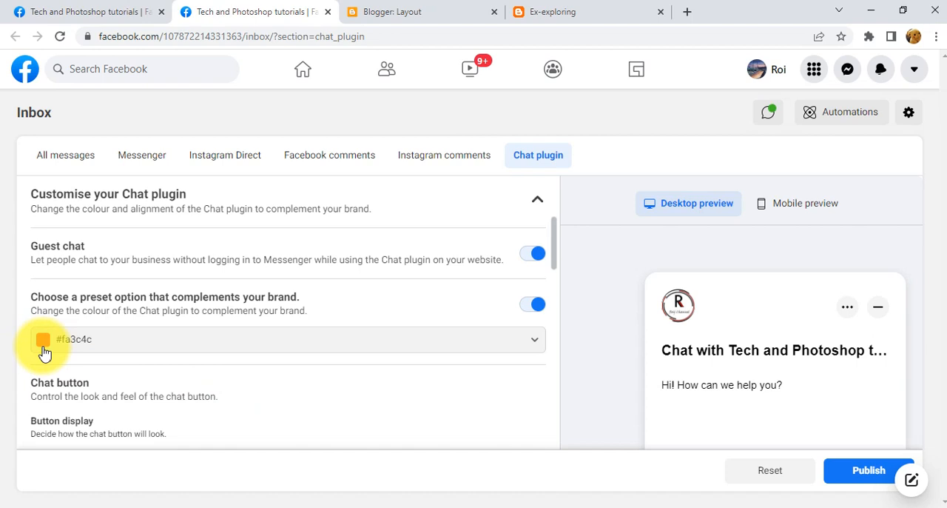
left_click(46, 343)
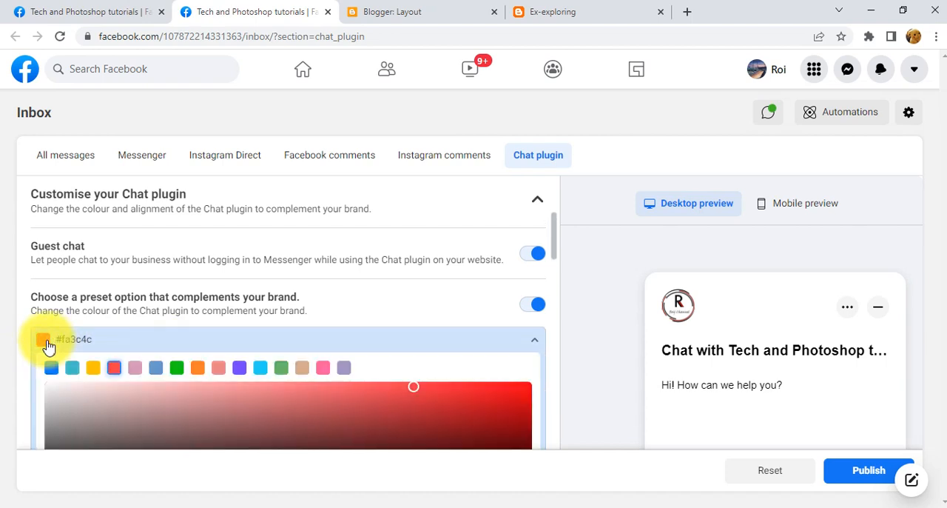
scroll(814, 385, "down", 3)
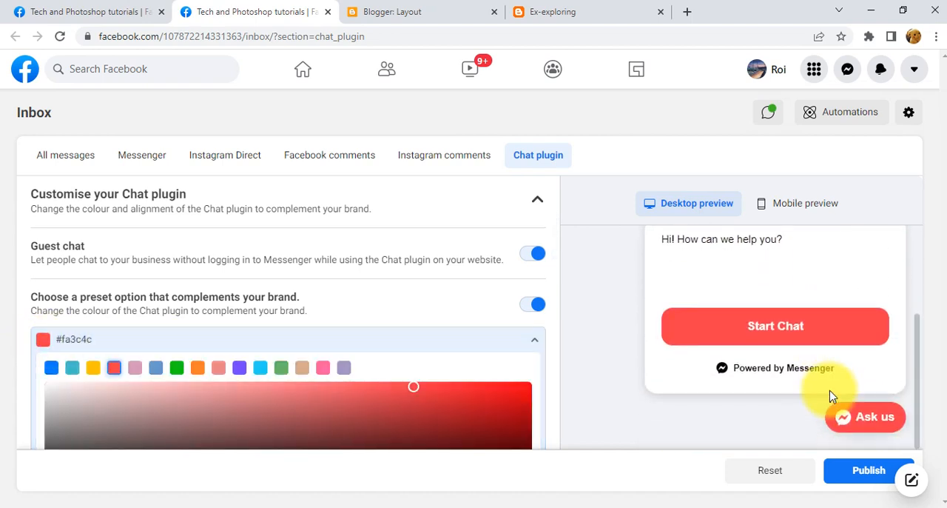
scroll(814, 374, "up", 2)
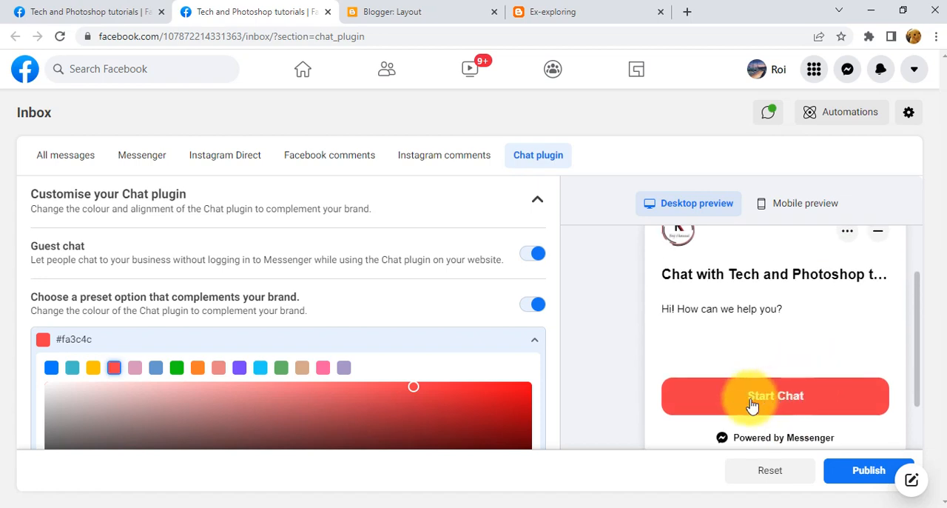
scroll(412, 396, "down", 1)
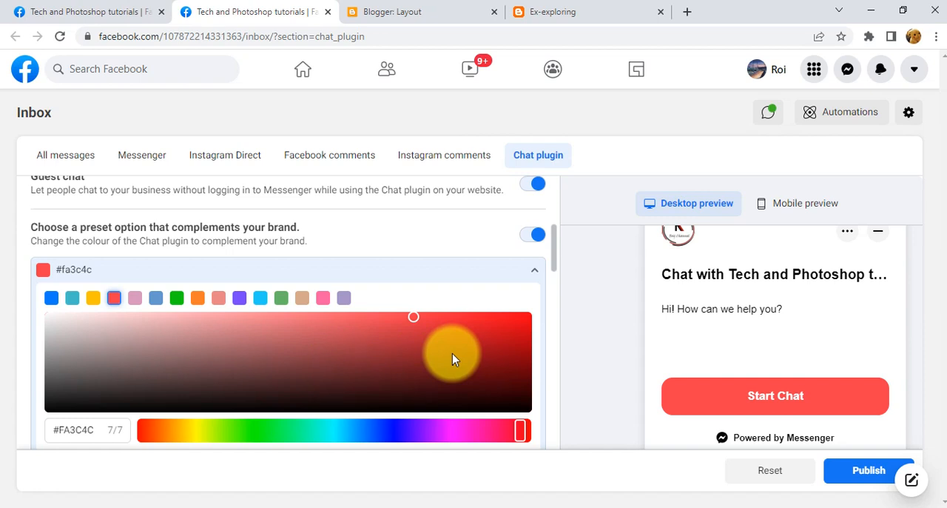
Check the chat button's colour on the Ex-exploring blog and try the blue preset #0A7CFF for the Chat plugin.
left_click(539, 11)
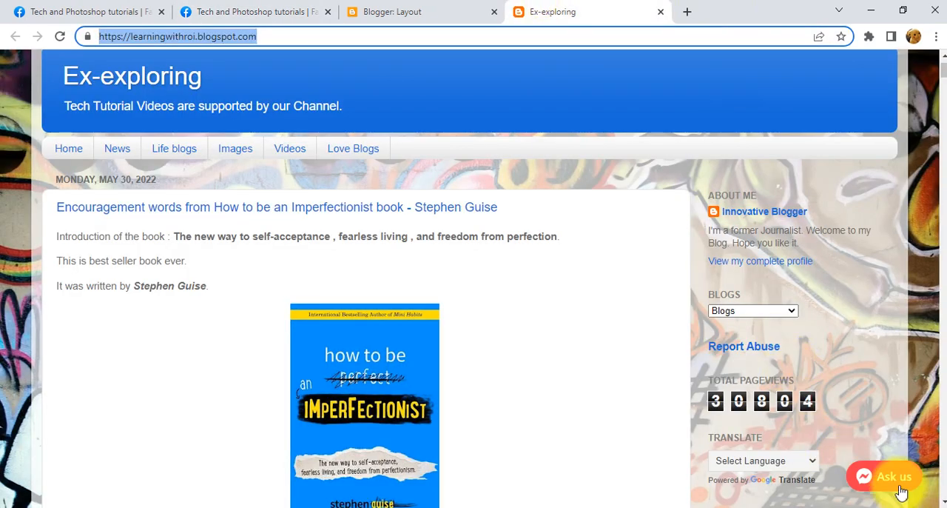
left_click(370, 11)
left_click(296, 9)
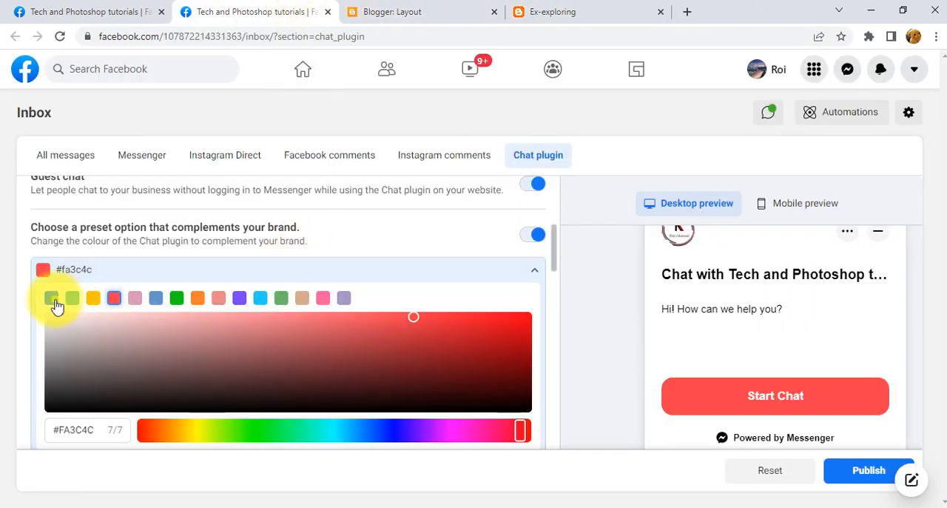
left_click(53, 299)
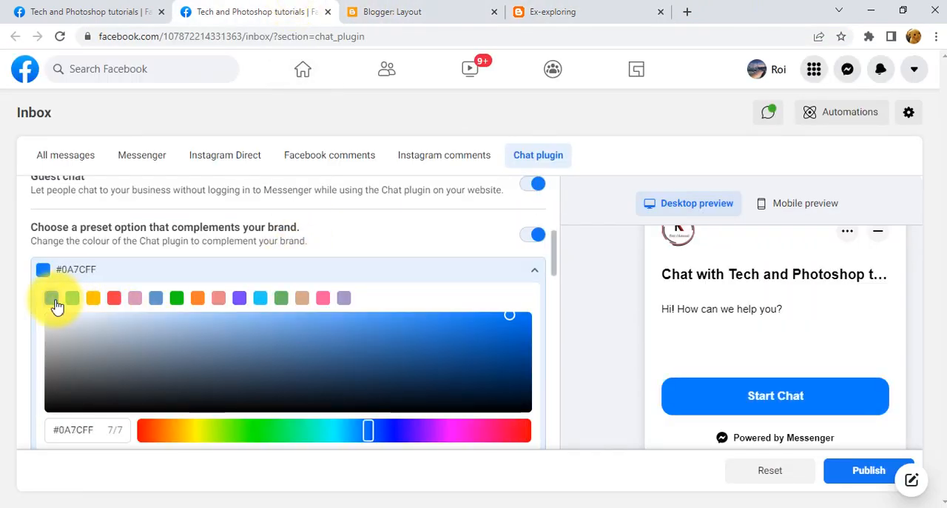
scroll(441, 370, "down", 1)
scroll(414, 367, "up", 1)
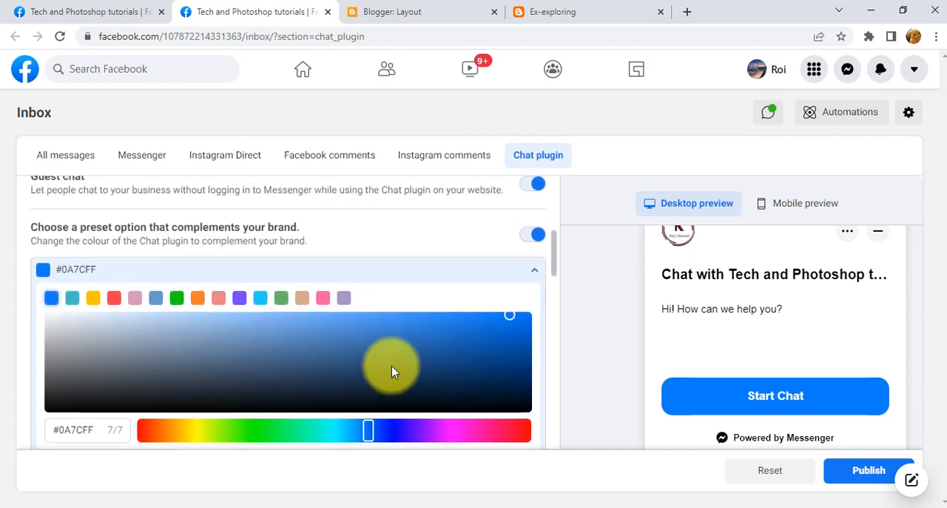
Set the Chat plugin colour to the yellow preset #ffc300 and minimise the chat window in the desktop preview.
left_click(94, 299)
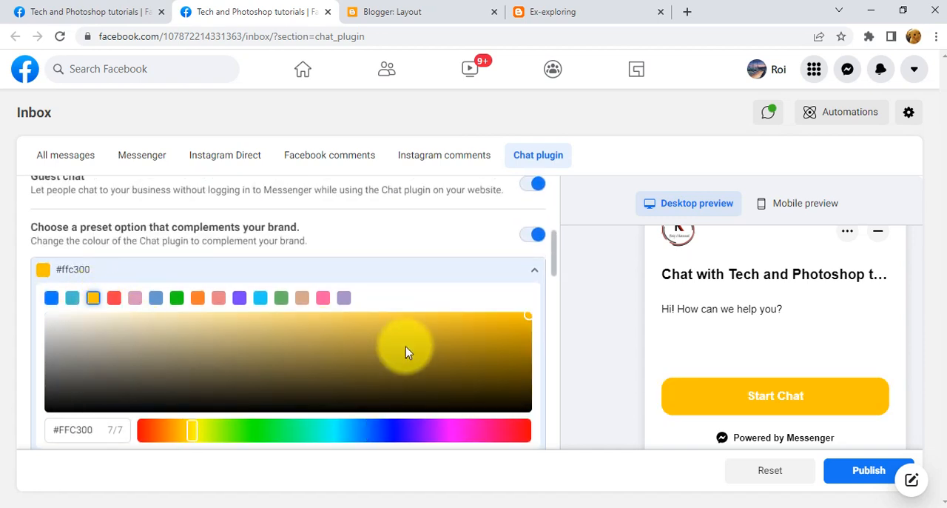
scroll(406, 353, "down", 2)
scroll(405, 353, "down", 2)
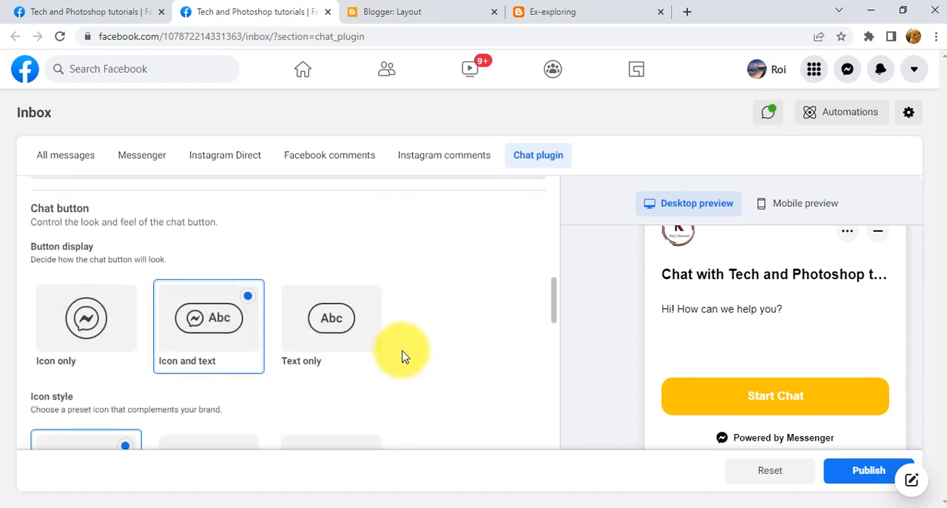
scroll(827, 360, "up", 1)
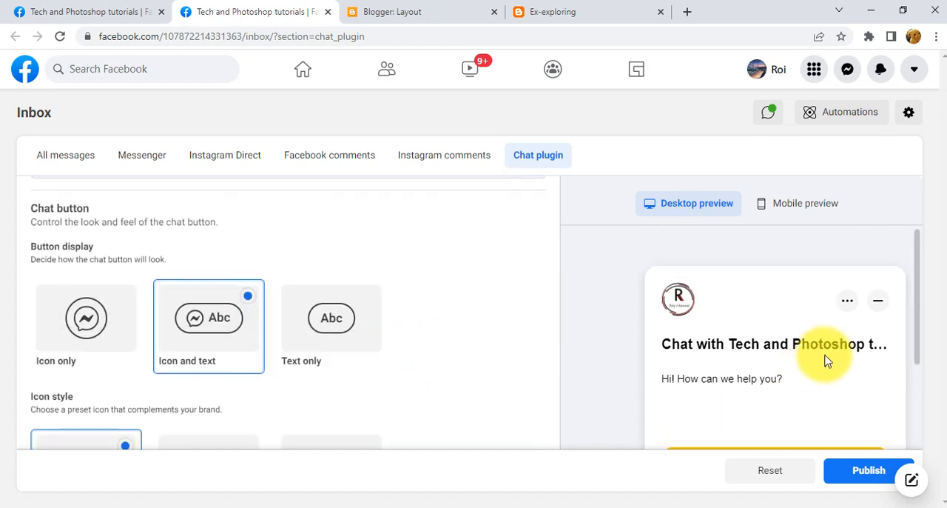
left_click(878, 305)
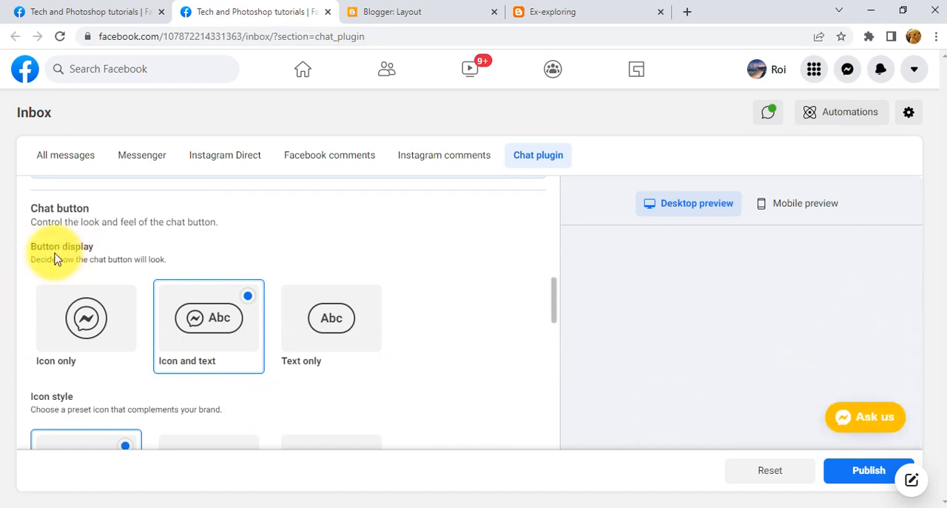
Try the Icon only and Text only button displays for the chat button and return to Icon and text.
scroll(193, 340, "down", 1)
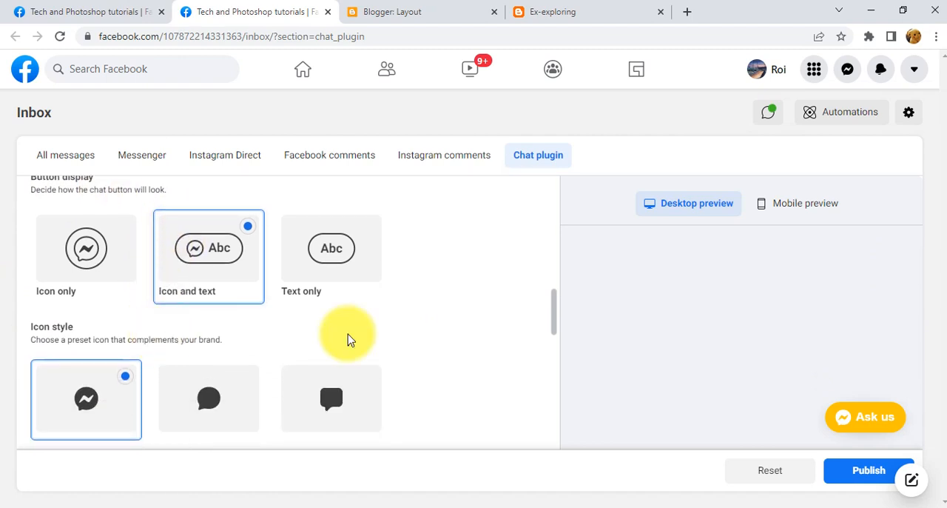
left_click(87, 275)
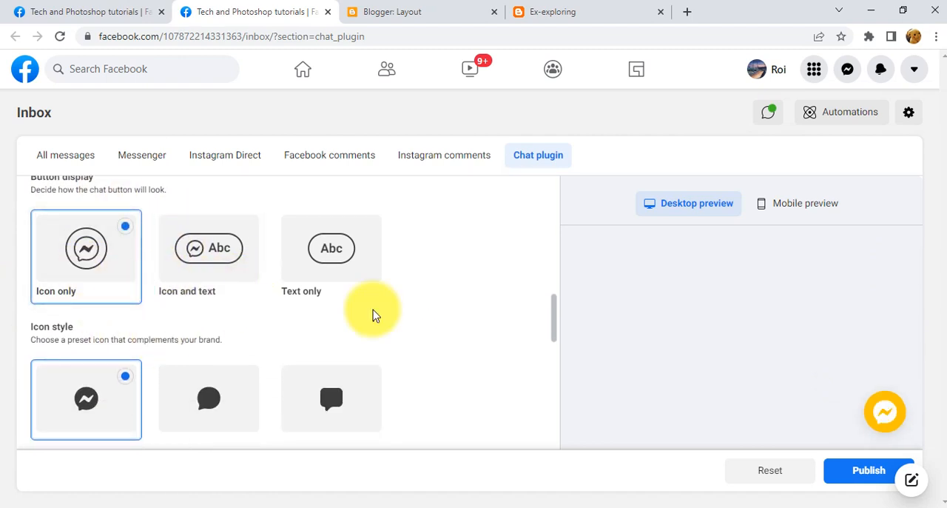
left_click(349, 287)
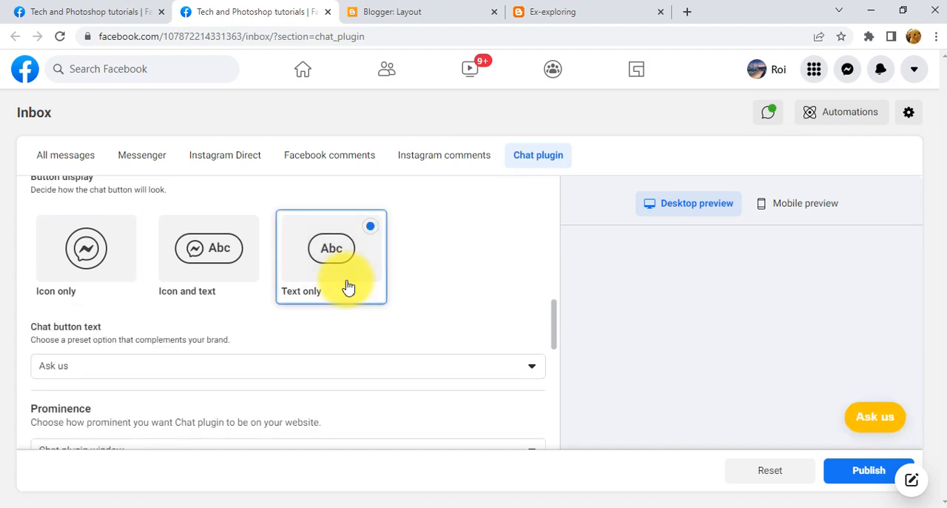
left_click(225, 292)
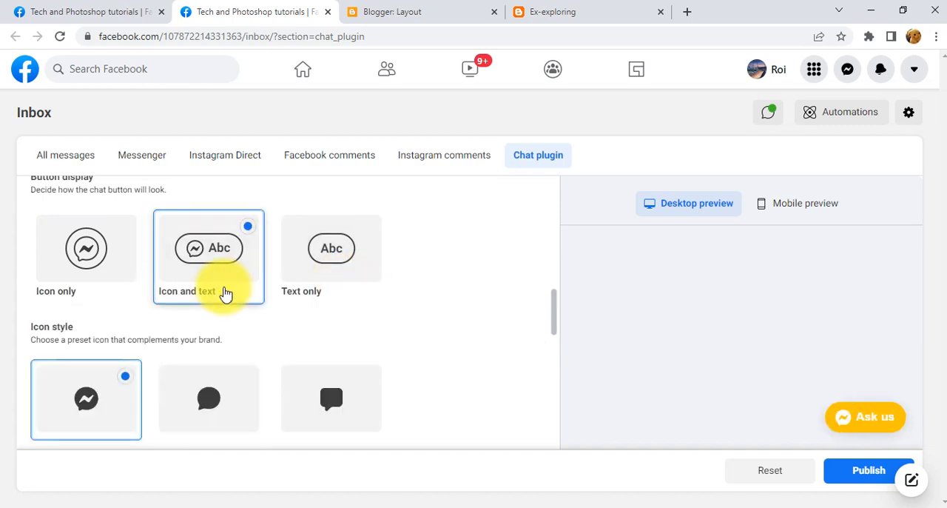
Try the round and square speech-bubble icon styles for the chat button and return to the Messenger icon.
scroll(225, 296, "down", 2)
scroll(226, 307, "up", 1)
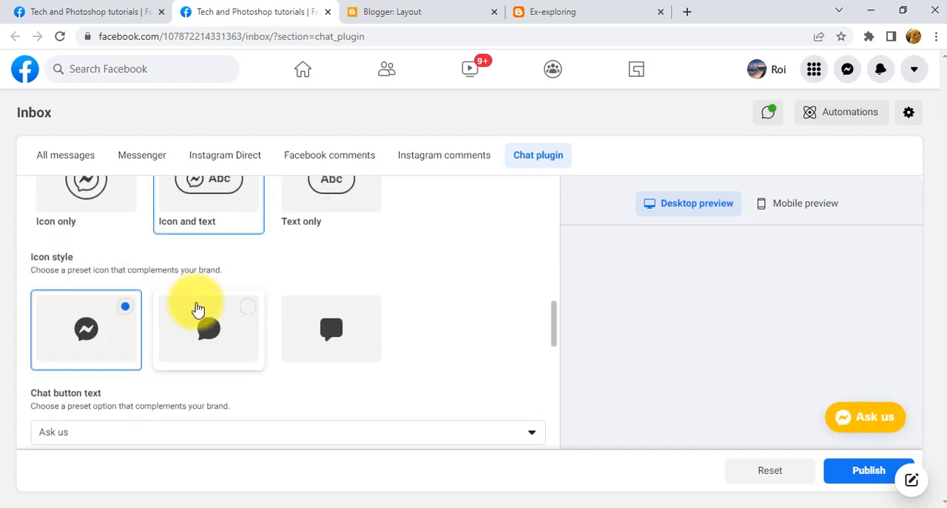
left_click(209, 348)
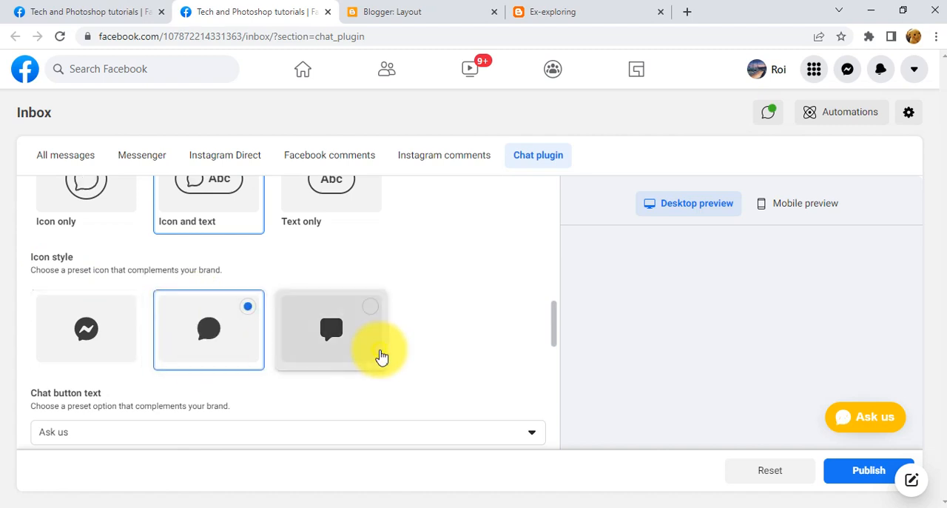
left_click(380, 355)
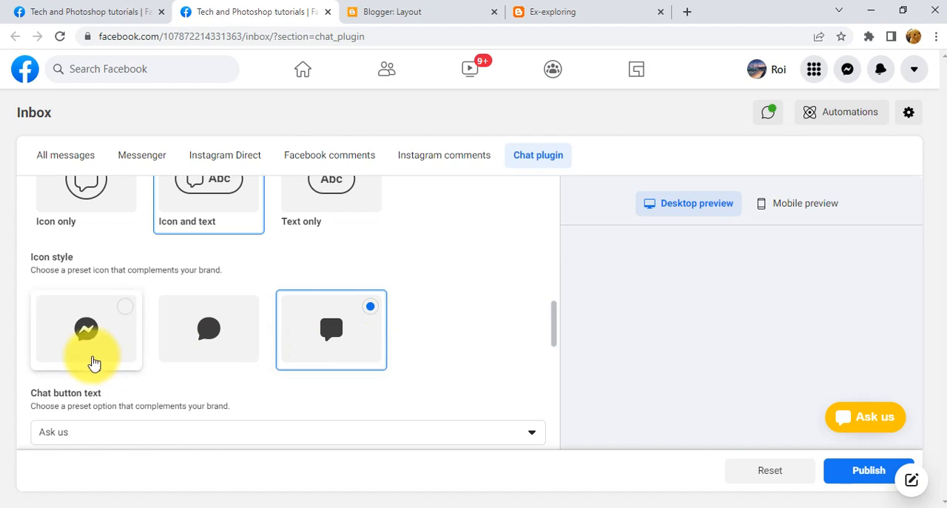
left_click(98, 358)
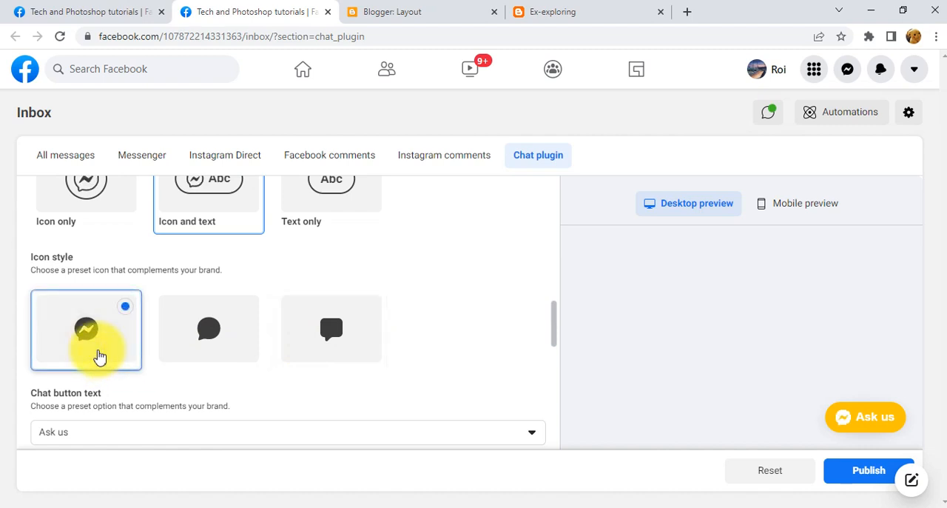
Try the preset chat button texts Chat and Help and return to Ask us.
scroll(437, 334, "down", 2)
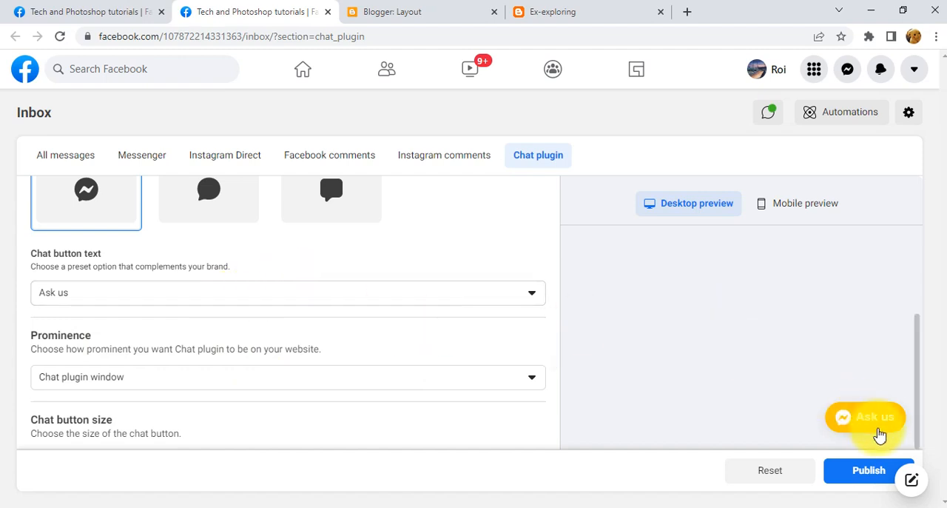
left_click(444, 294)
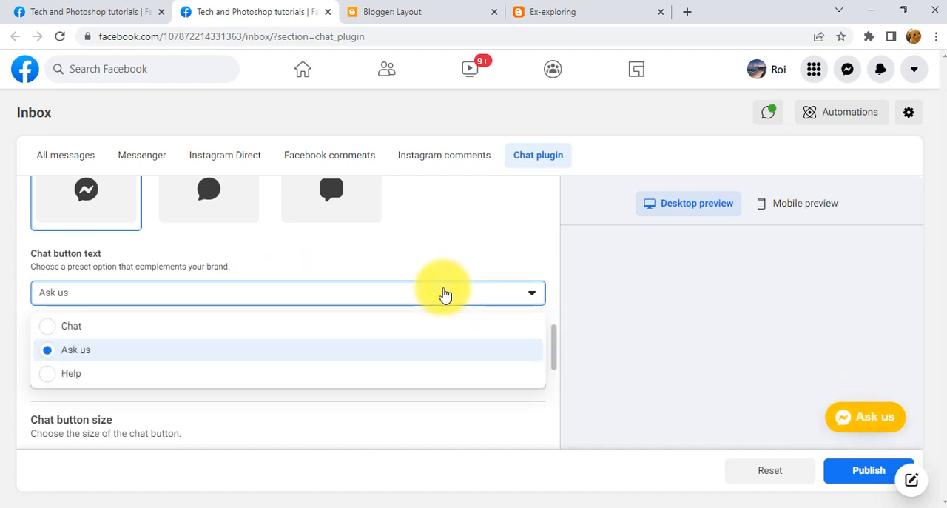
left_click(53, 326)
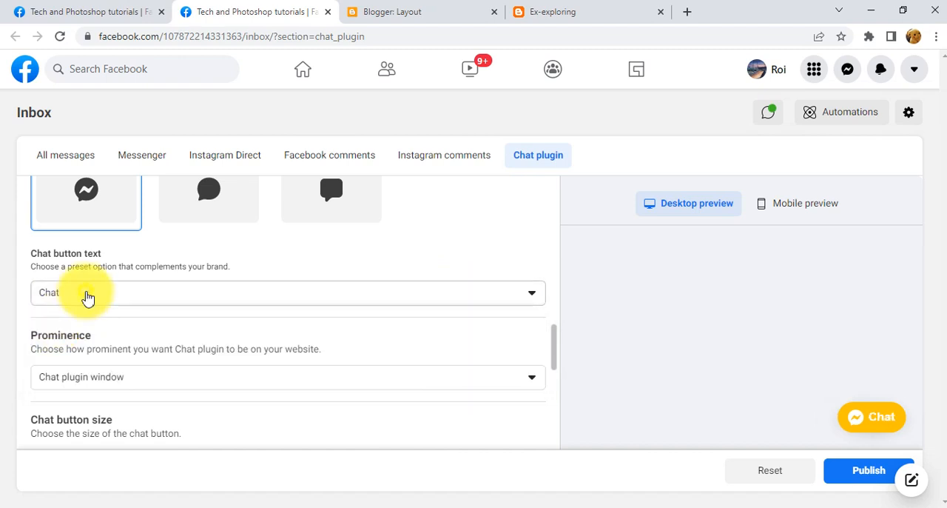
left_click(86, 296)
left_click(74, 375)
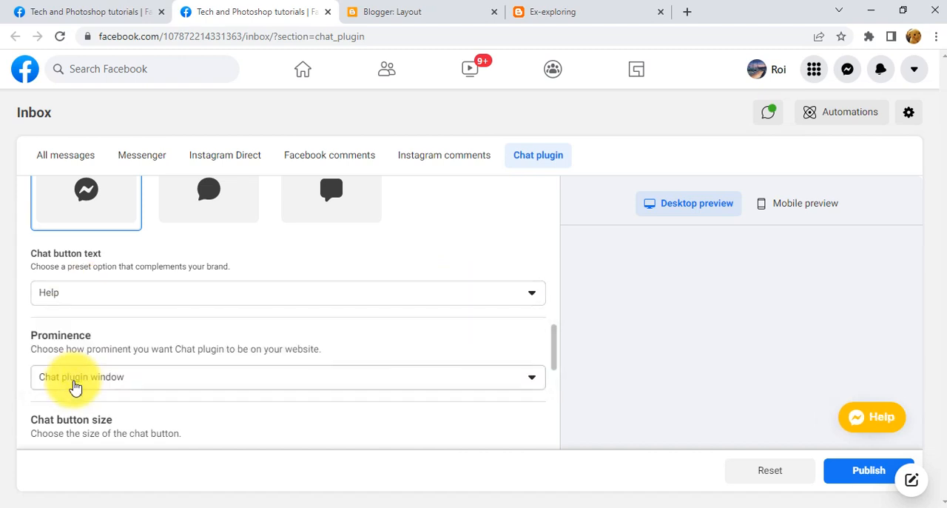
left_click(133, 304)
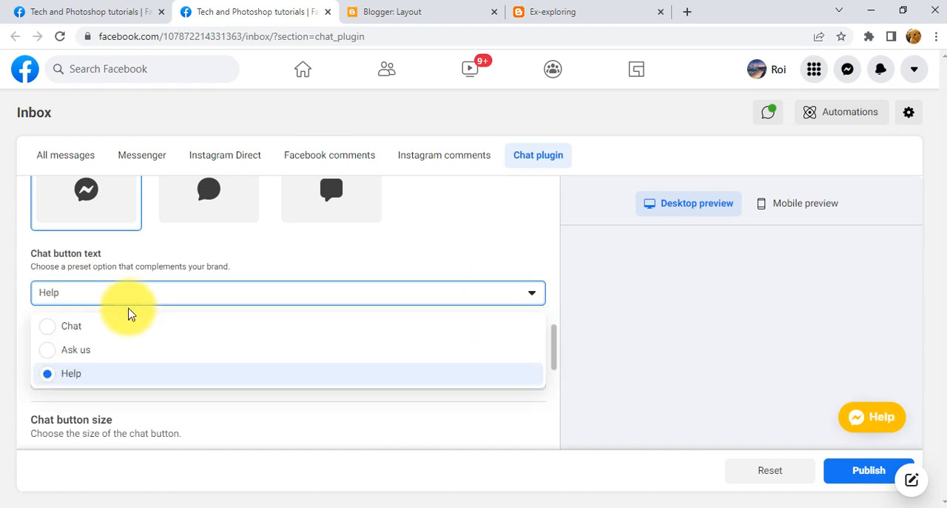
left_click(68, 352)
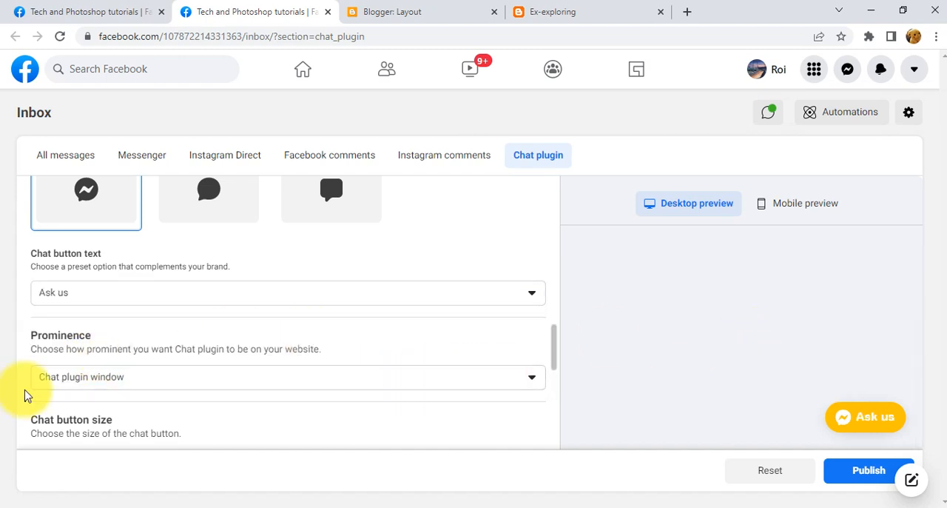
Try the Compact chat button size for desktop and return to Standard.
scroll(196, 387, "down", 1)
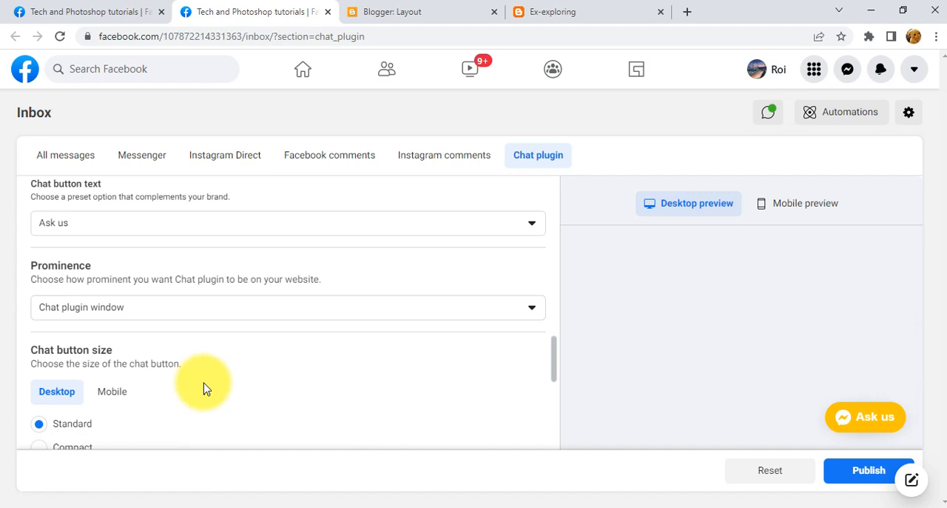
scroll(205, 387, "down", 1)
scroll(205, 389, "down", 1)
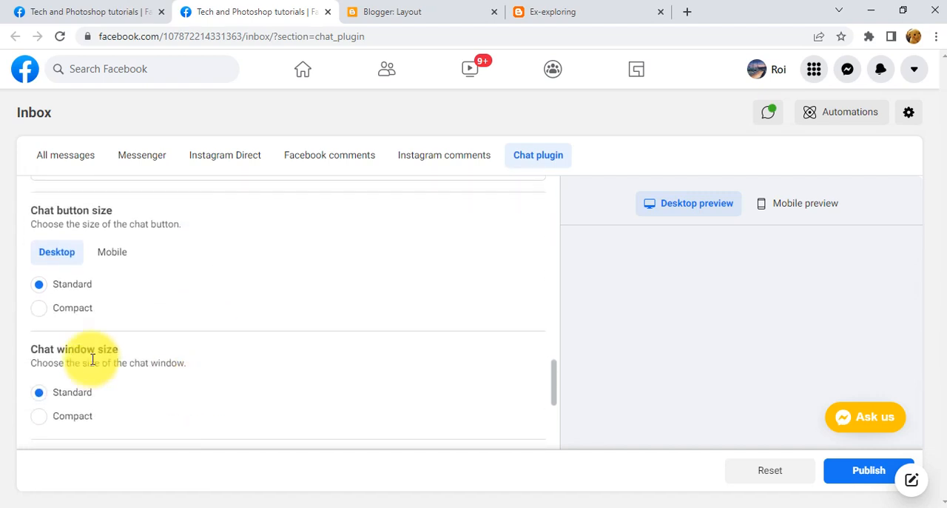
left_click(41, 311)
left_click(41, 285)
Return to the start of the Chat plugin settings and open the chat window in the desktop preview.
scroll(376, 376, "up", 10)
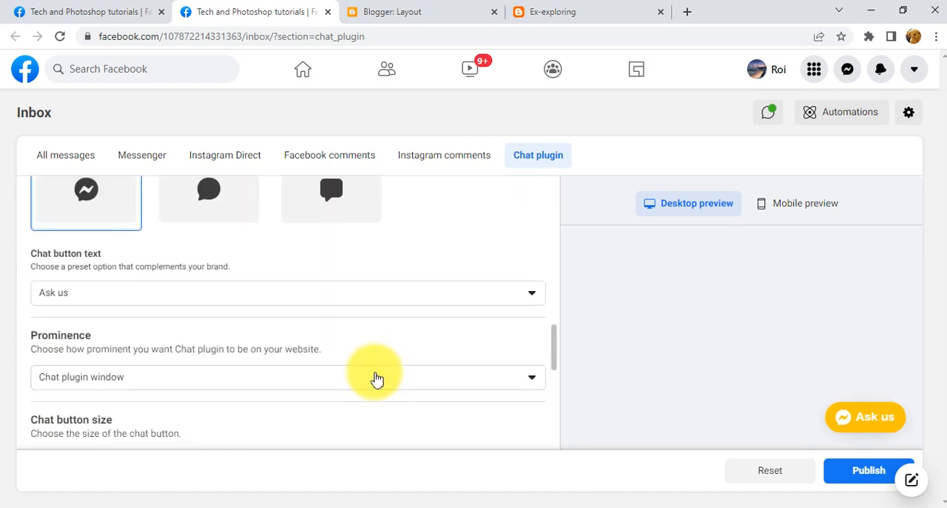
scroll(382, 376, "up", 3)
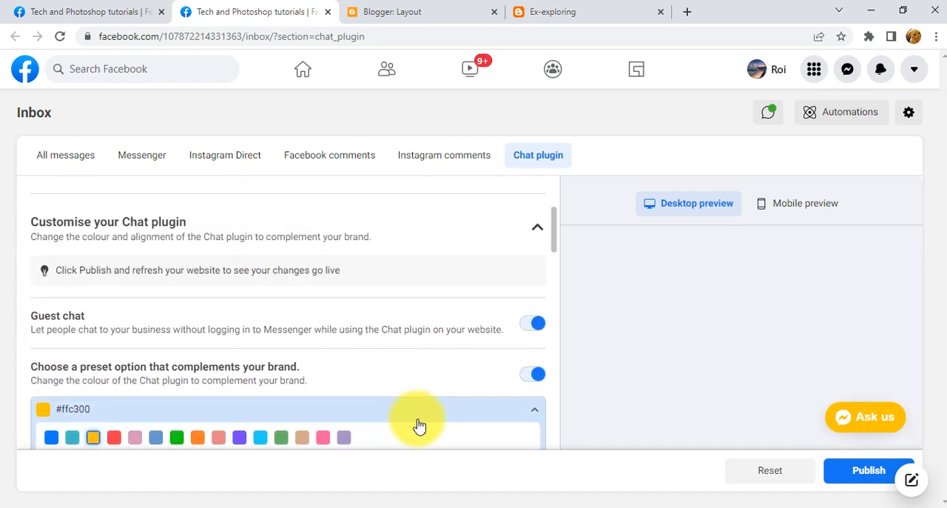
scroll(442, 408, "up", 1)
scroll(442, 409, "up", 2)
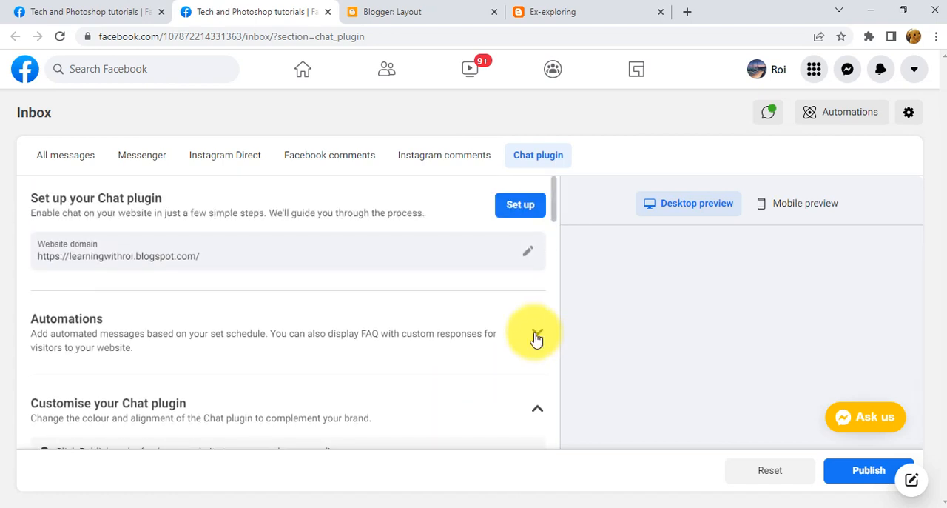
left_click(866, 417)
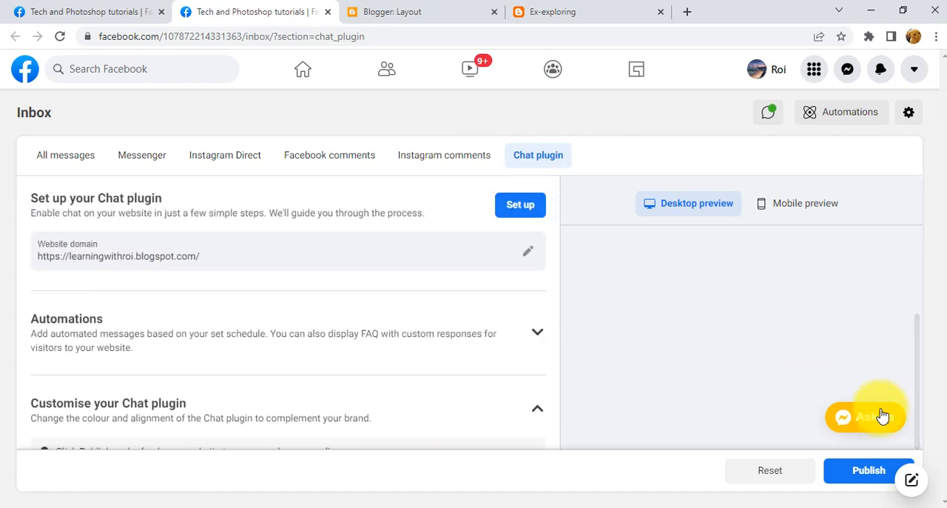
scroll(785, 391, "down", 2)
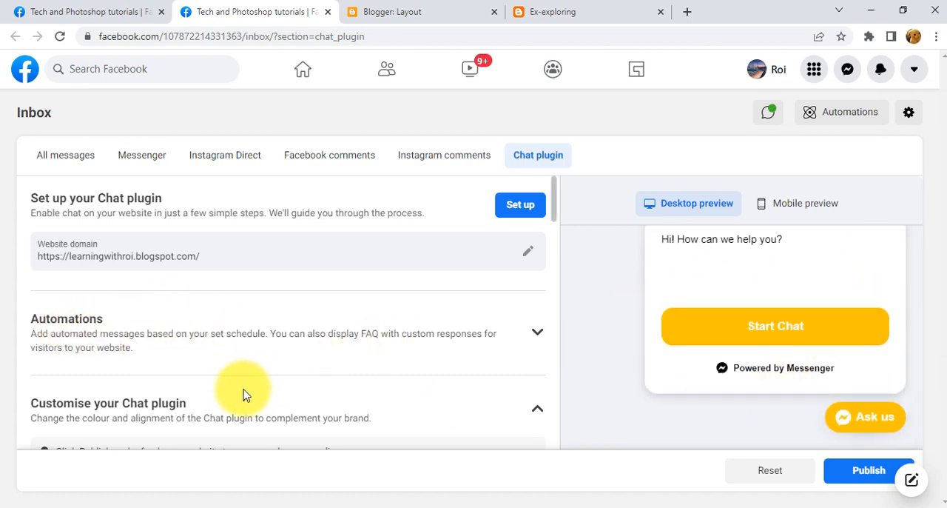
Expand the Automations settings of the Chat plugin and go to the Greeting text.
left_click(546, 333)
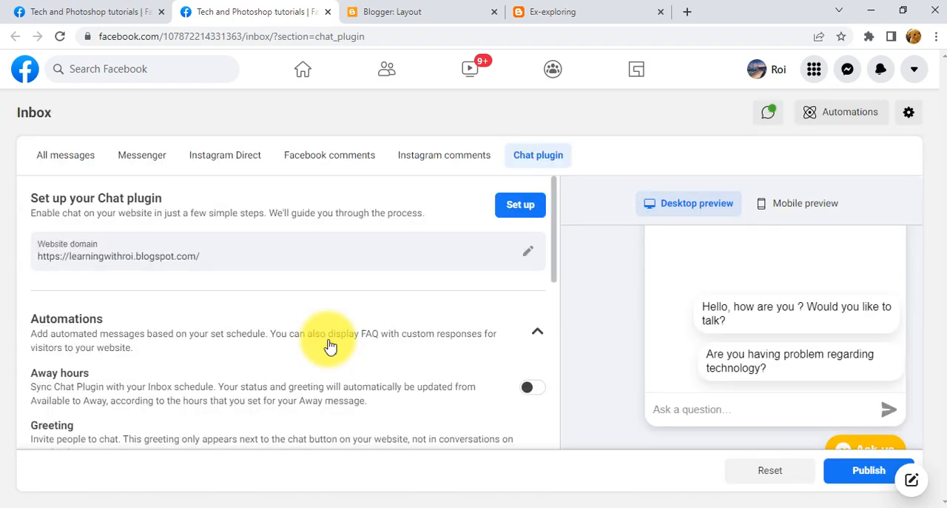
left_click(538, 333)
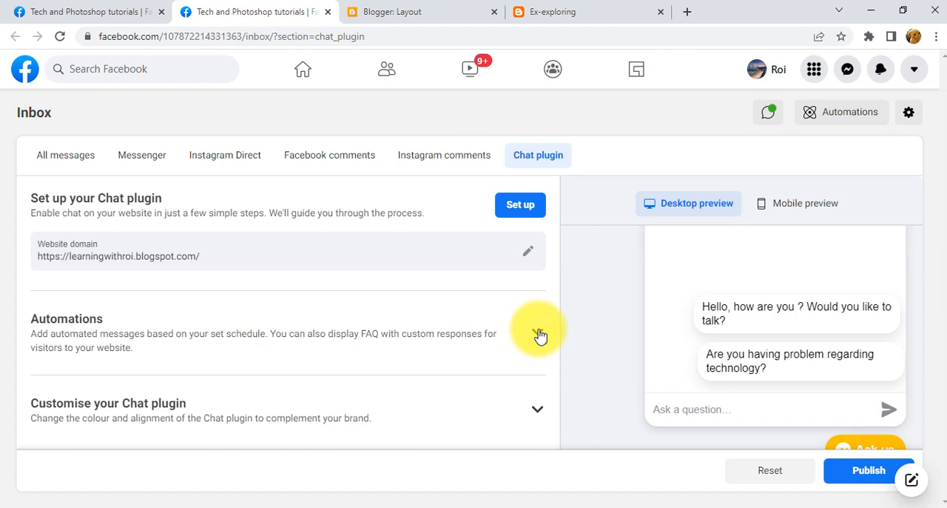
left_click(540, 334)
scroll(443, 357, "down", 2)
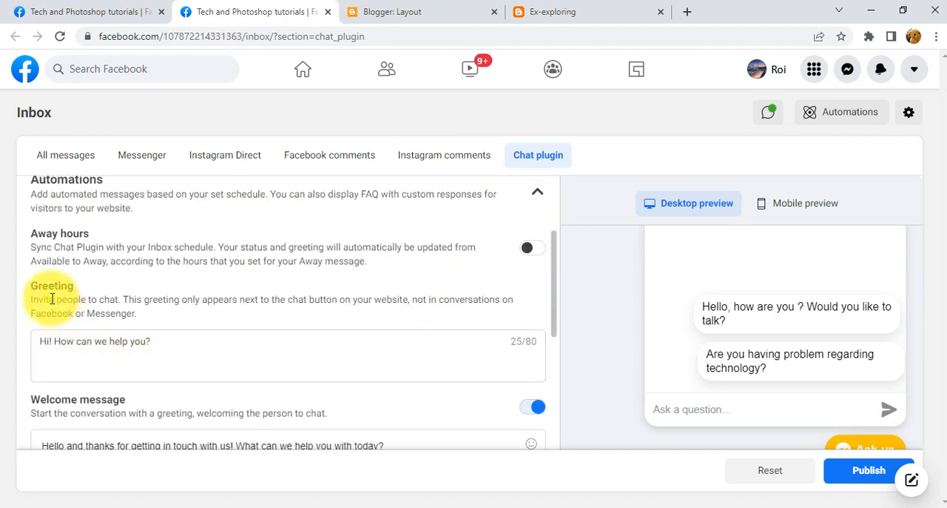
Compare the Greeting text with how it appears in the desktop preview's chat window.
left_click(190, 352)
key("ctrl+a")
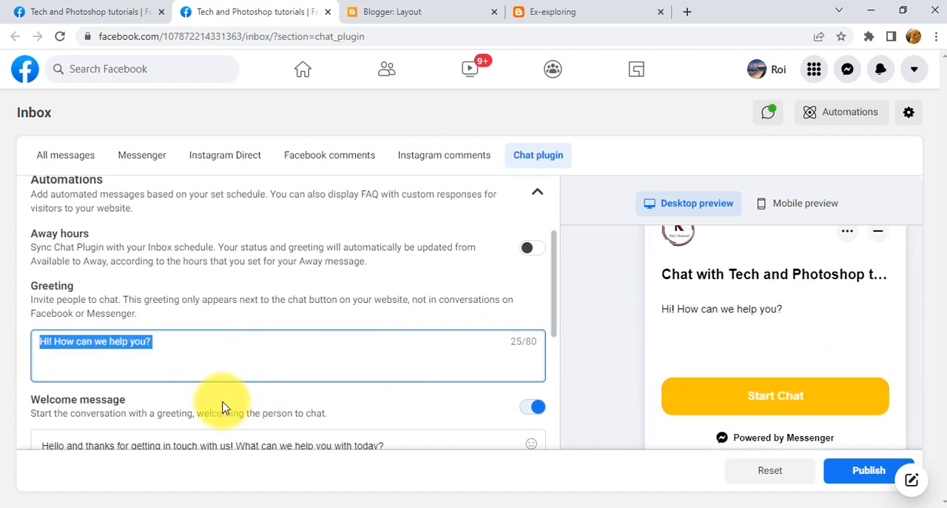
scroll(688, 311, "up", 1)
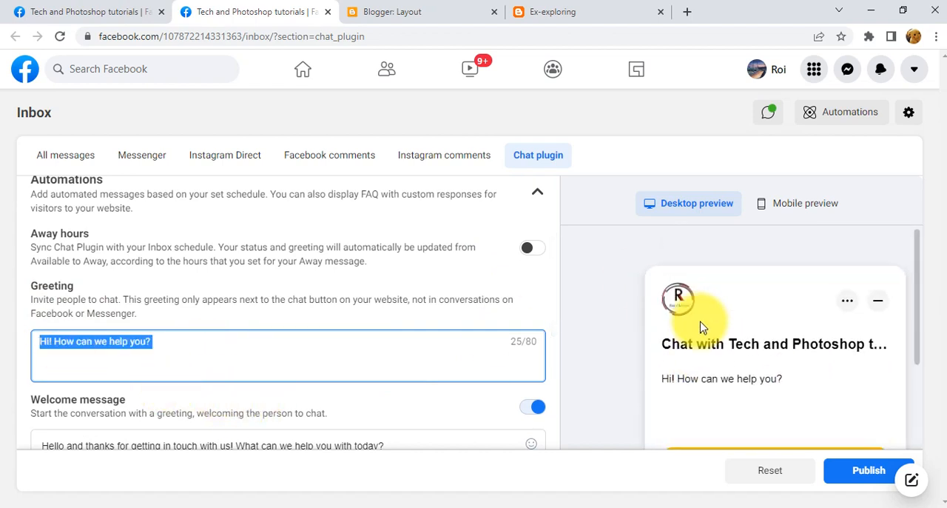
left_click(169, 353)
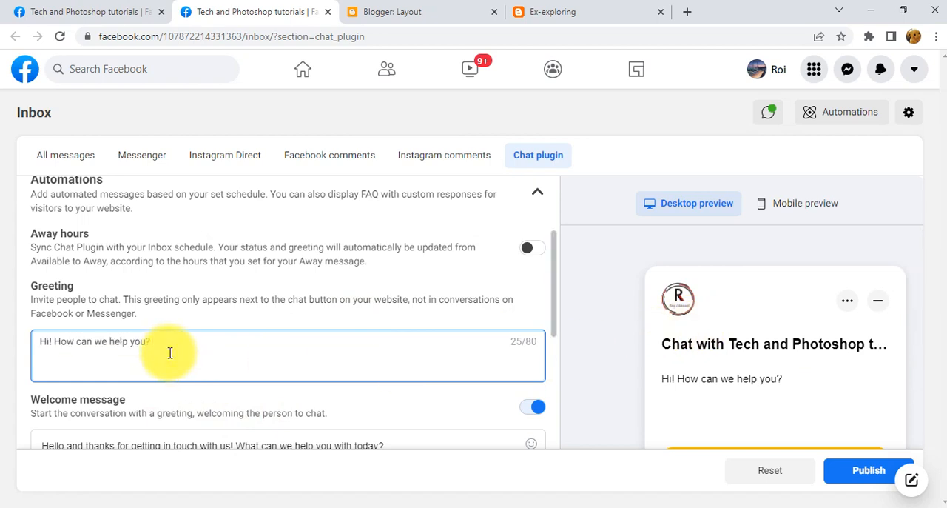
left_click(55, 343)
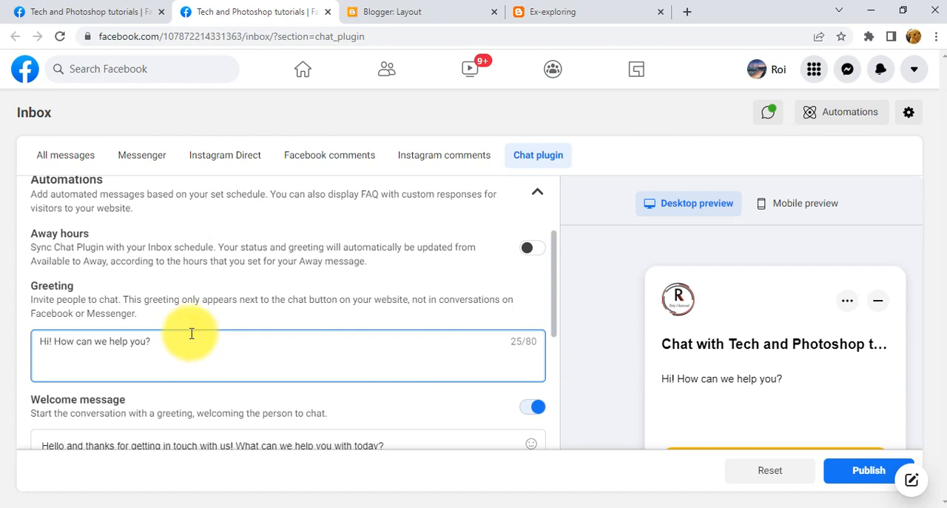
Try changing the chat greeting to "Hi! How is your weekend".
key("BackSpace")
key("BackSpace")
key("BackSpace")
key("BackSpace")
key("BackSpace")
key("BackSpace")
key("BackSpace")
key("BackSpace")
key("BackSpace")
key("BackSpace")
key("BackSpace")
key("BackSpace")
key("BackSpace")
key("BackSpace")
key("BackSpace")
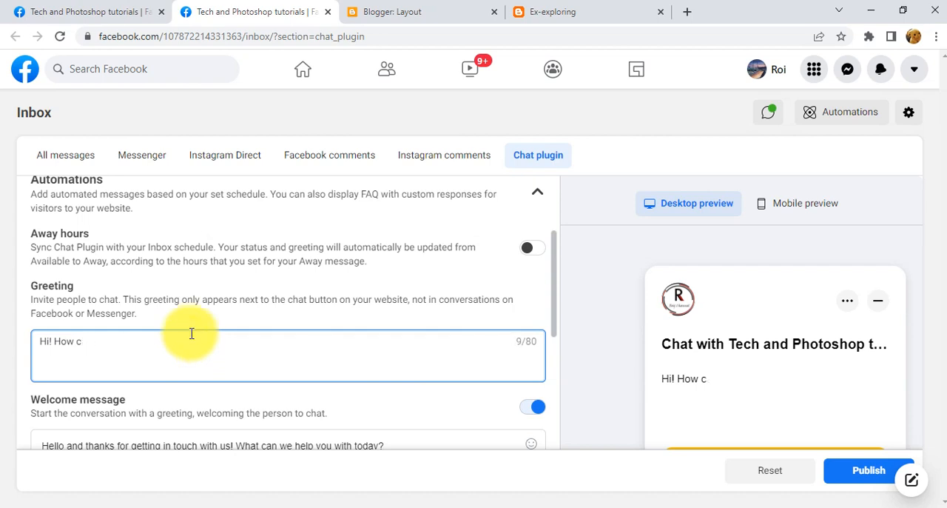
type("is your wee")
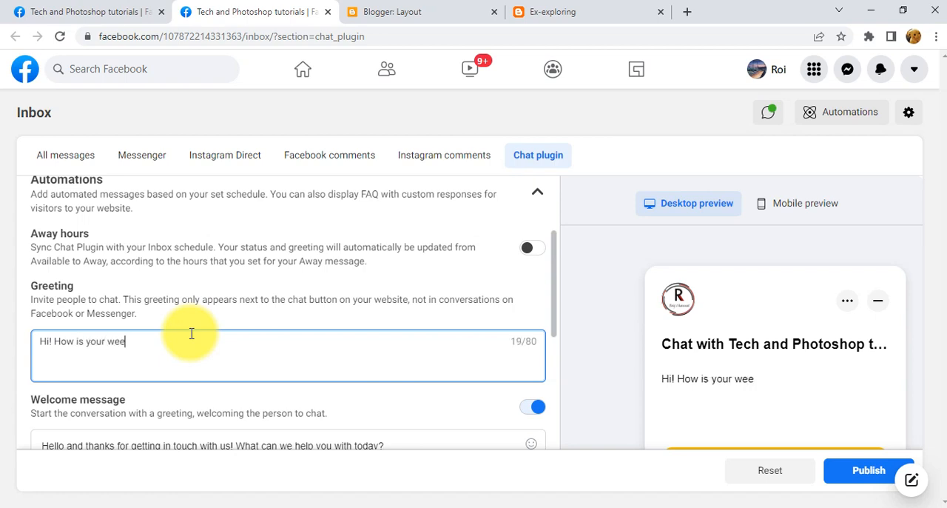
type("kend")
Set the chat greeting to "Hi! How can we help you ?".
key("BackSpace")
key("BackSpace")
key("BackSpace")
key("BackSpace")
key("BackSpace")
key("BackSpace")
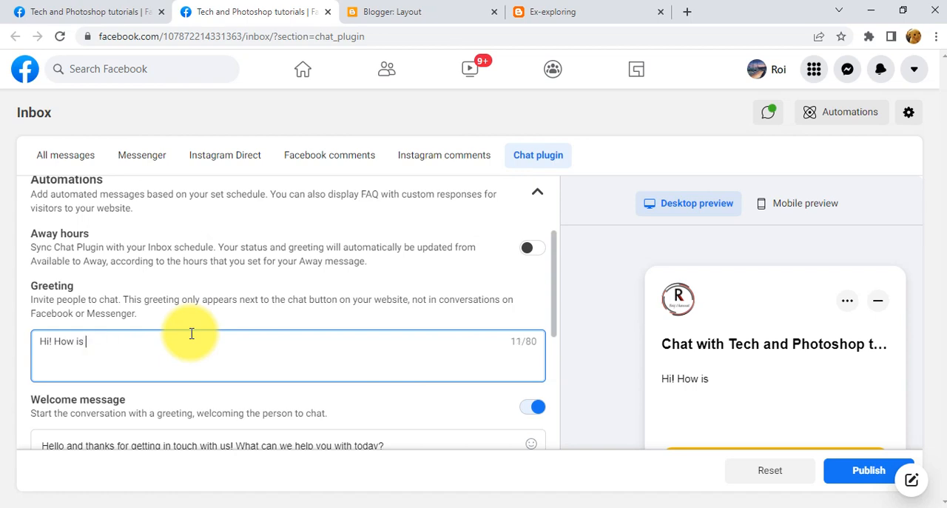
key("BackSpace")
key("BackSpace")
key("BackSpace")
type("can we help you ?")
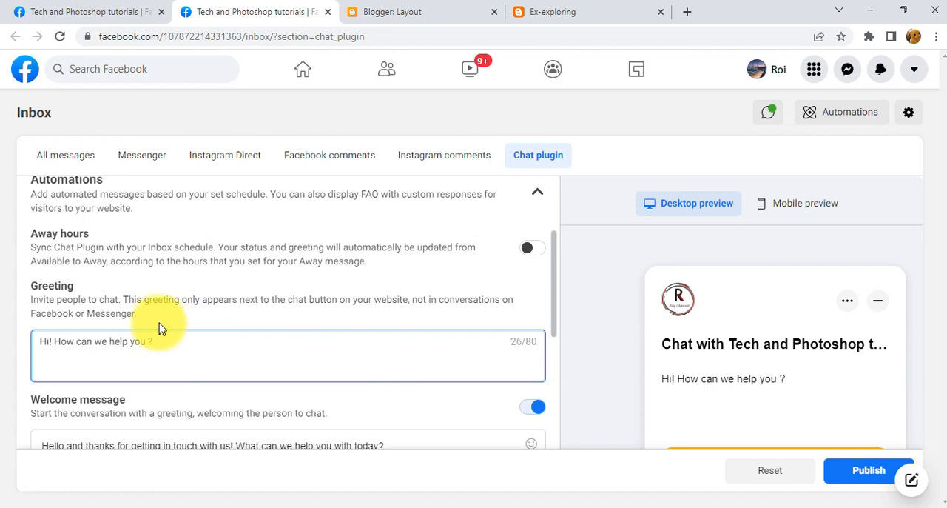
Switch the automated Welcome message off and back on.
scroll(159, 328, "down", 2)
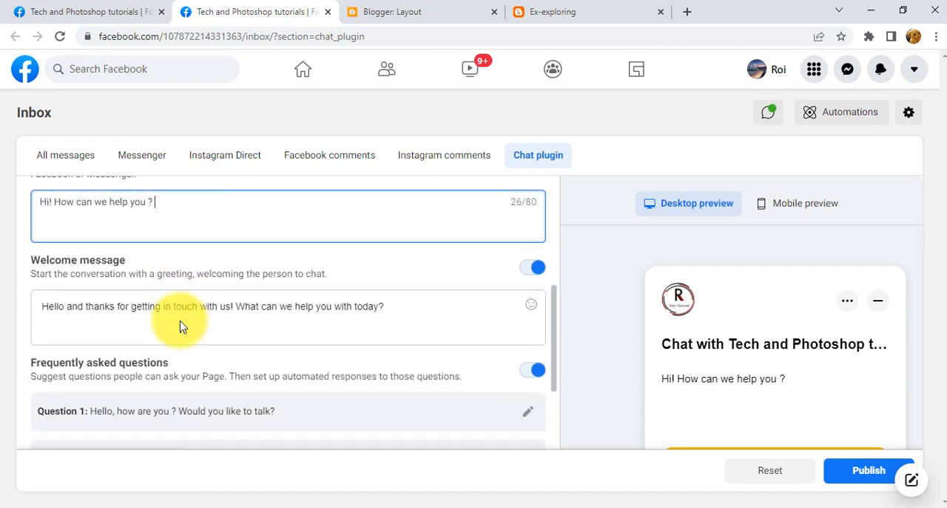
left_click(531, 268)
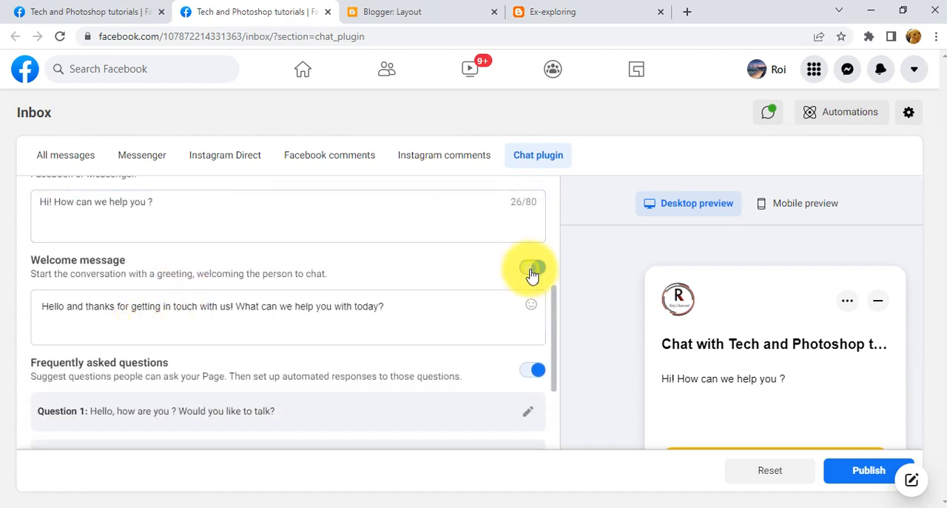
left_click(530, 269)
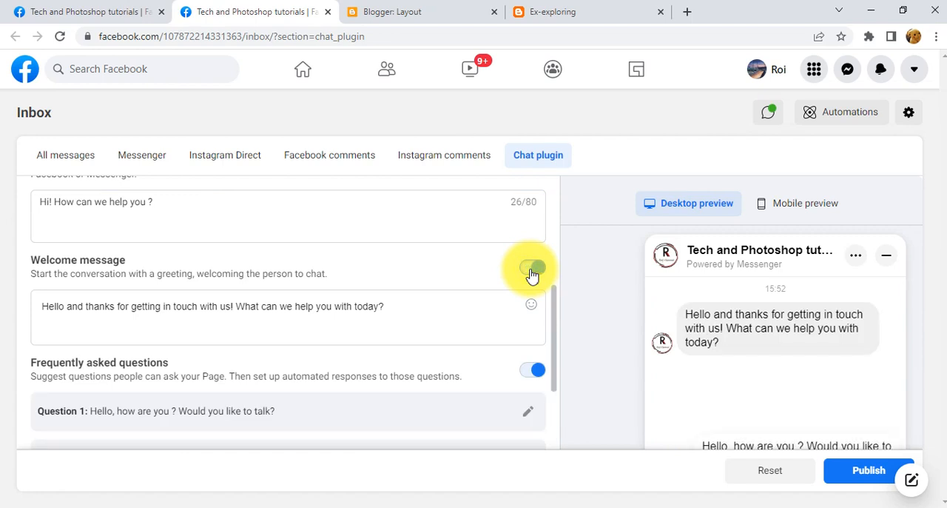
Toggle the Welcome message off and on once more, and check the emoji choices available for its text.
left_click(531, 270)
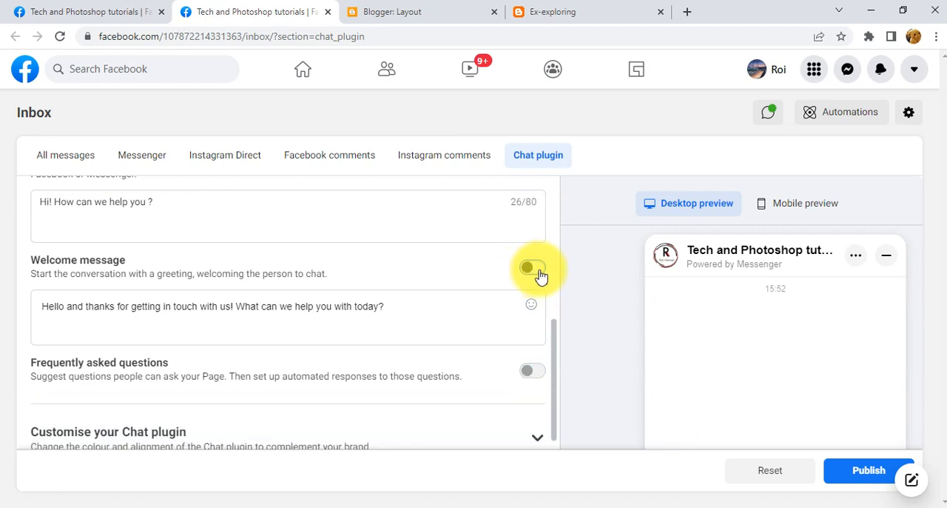
left_click(531, 270)
left_click(196, 320)
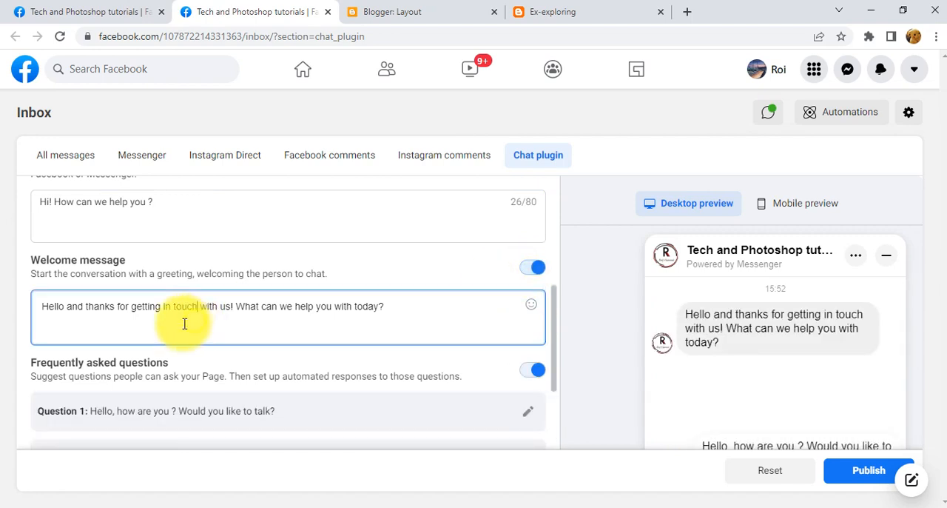
left_click(385, 310)
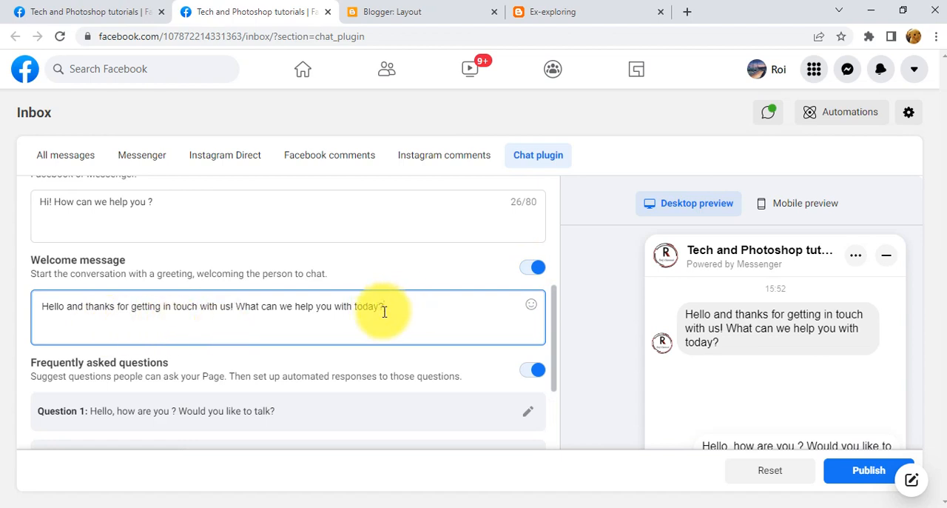
left_click(531, 304)
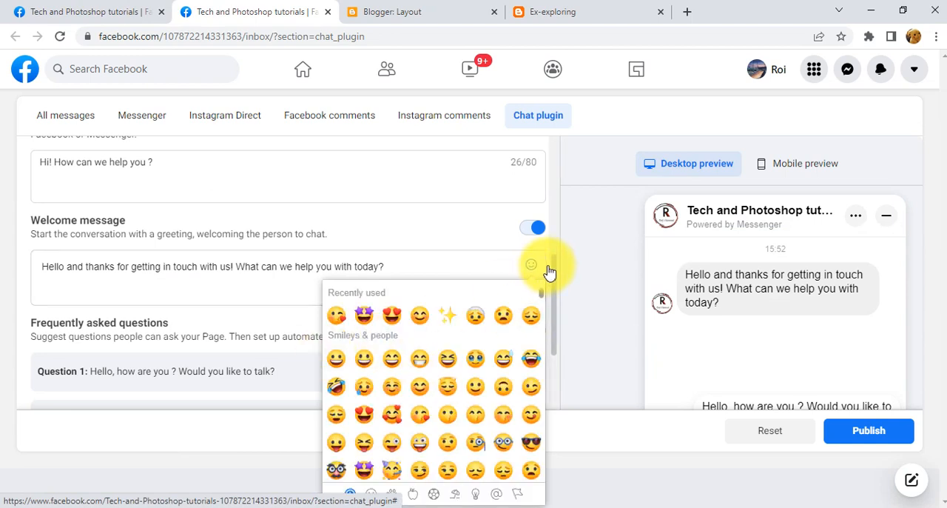
left_click(164, 289)
Switch the Frequently asked questions off and back on.
scroll(220, 292, "down", 2)
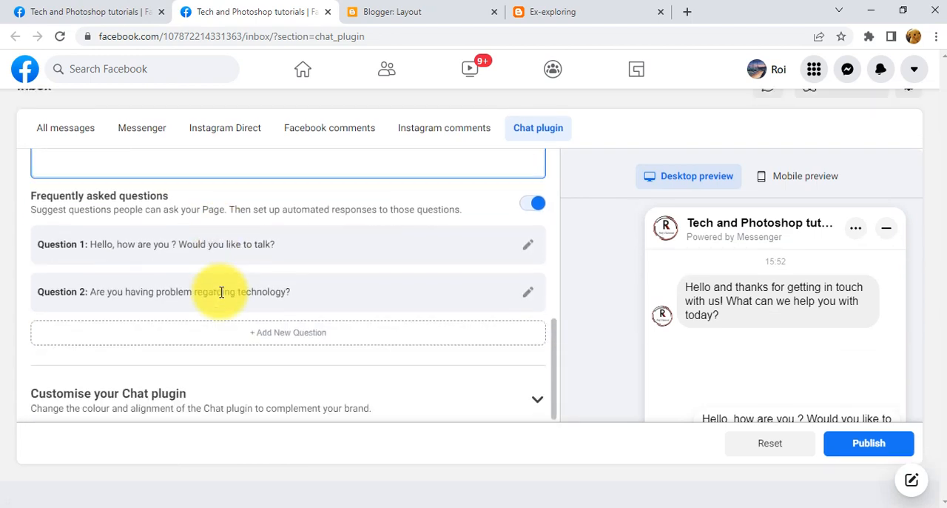
scroll(221, 292, "up", 1)
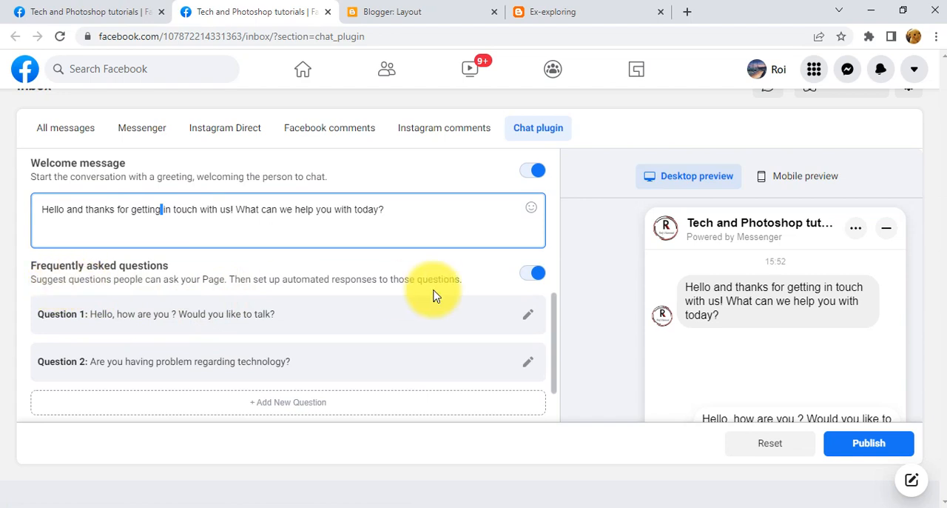
left_click(533, 275)
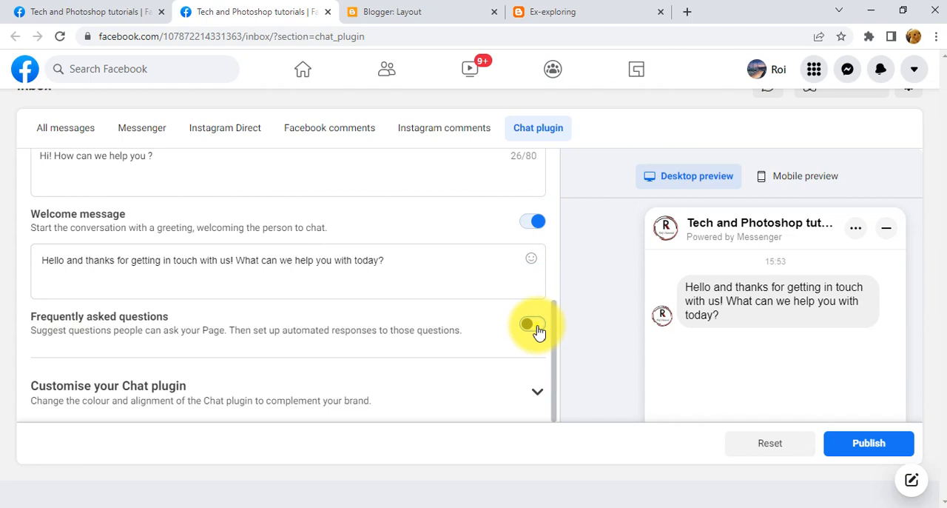
left_click(536, 328)
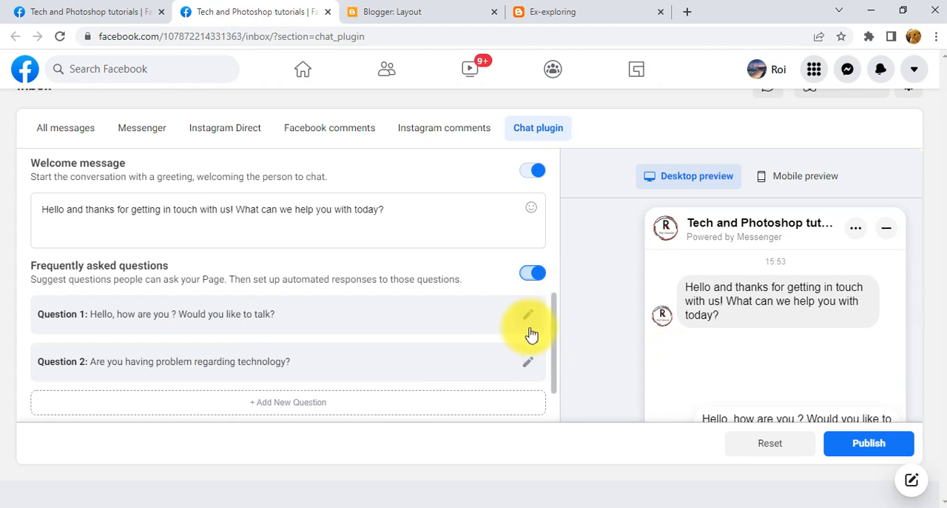
Expand Question 1 of the Frequently asked questions and review its question text and automated response.
left_click(529, 315)
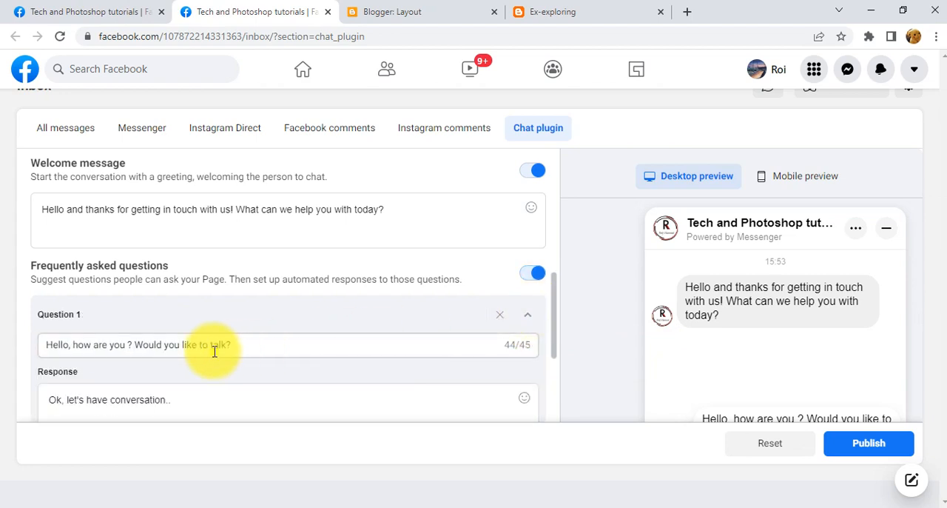
left_click_drag(231, 344, 15, 348)
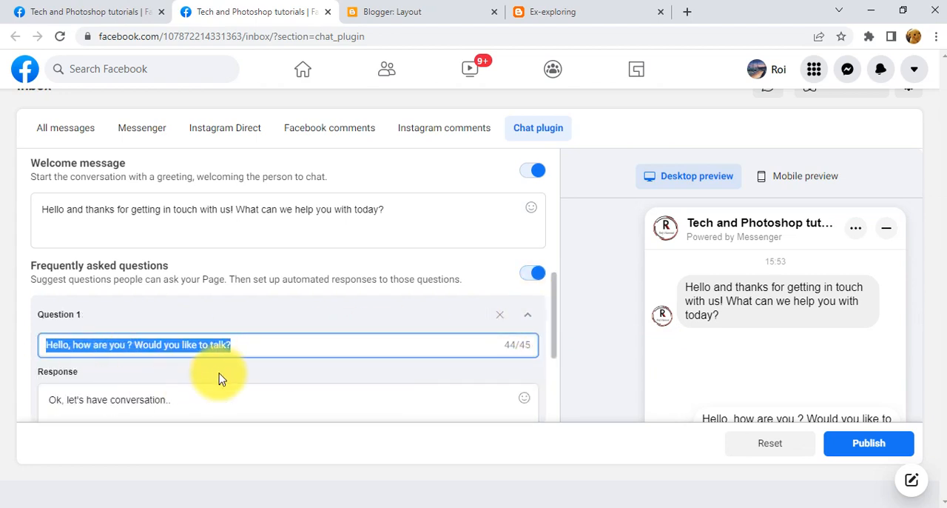
scroll(219, 377, "down", 1)
left_click(182, 335)
left_click(250, 274)
left_click_drag(249, 275, 74, 269)
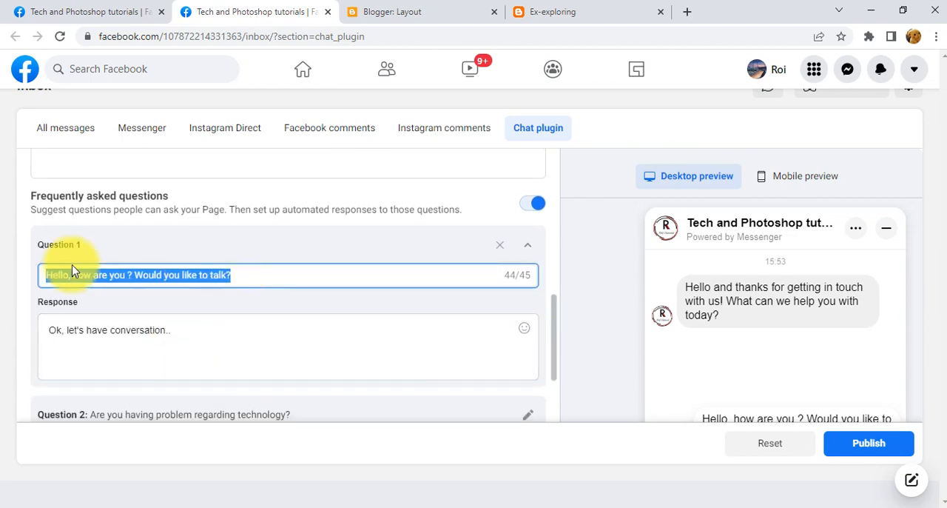
left_click(53, 330)
left_click_drag(145, 330, 70, 256)
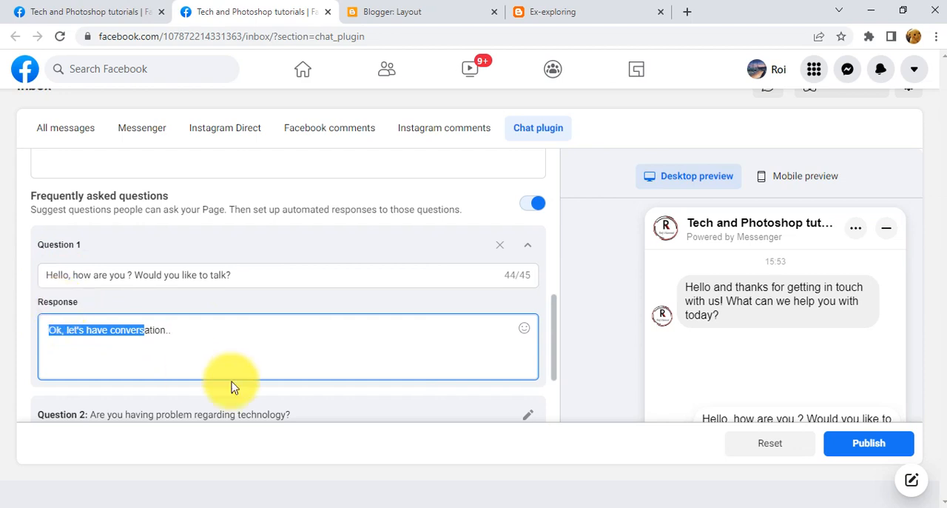
left_click(226, 331)
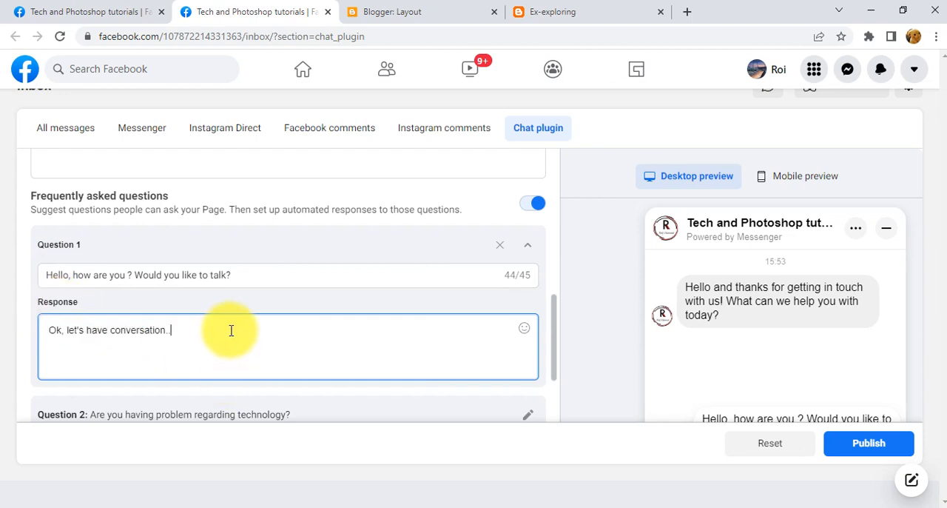
left_click_drag(236, 275, 26, 273)
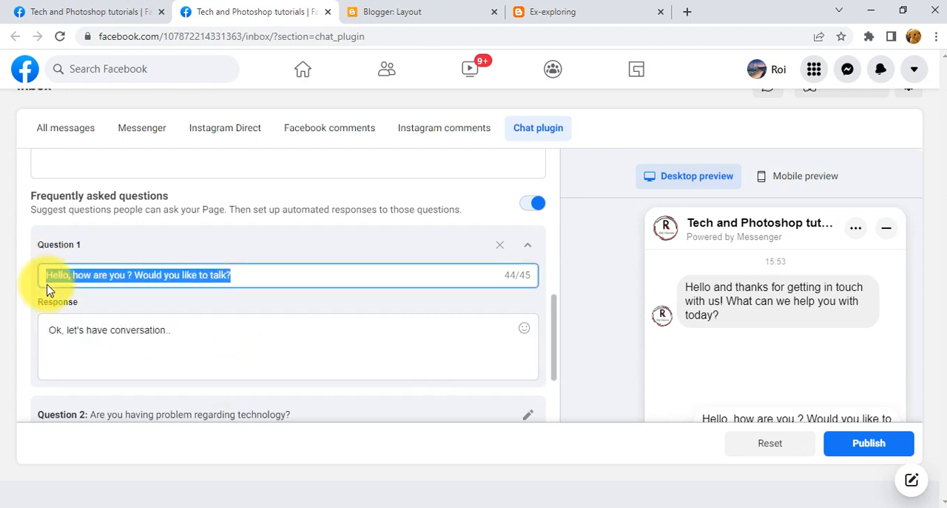
left_click(70, 330)
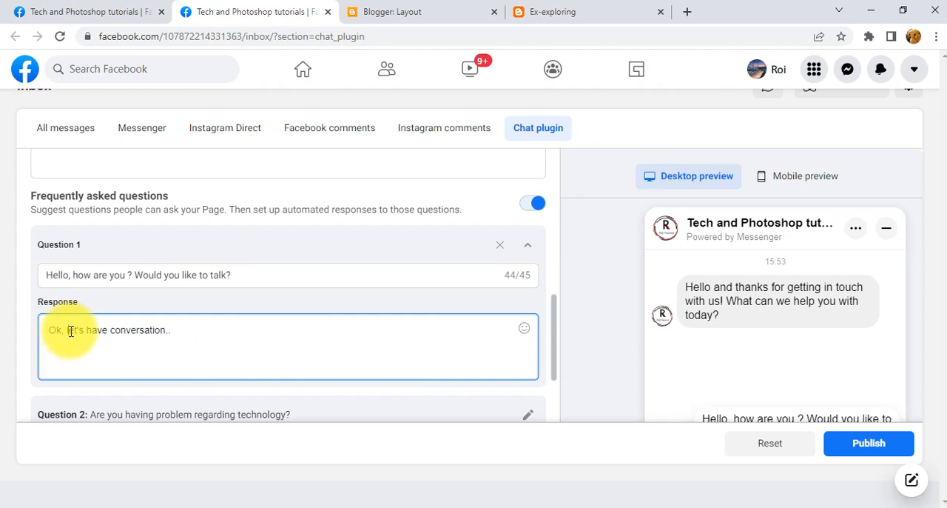
left_click_drag(208, 337, 47, 332)
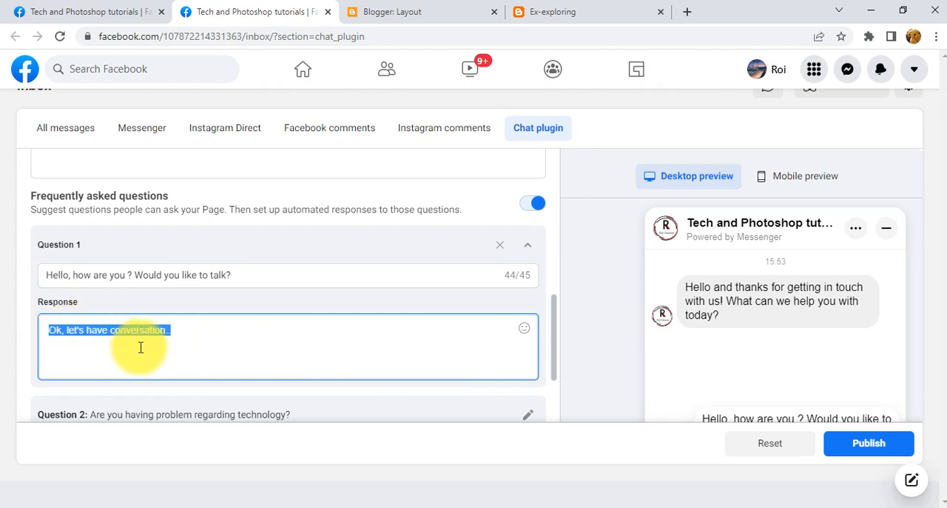
Expand Question 2 and review its question text, its automated response and the option for adding another question.
scroll(141, 347, "down", 3)
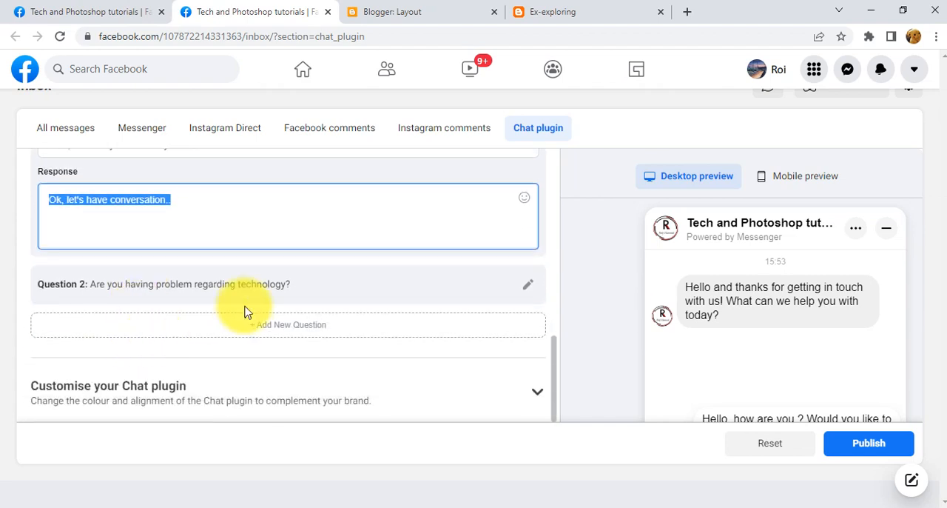
left_click(524, 294)
scroll(160, 348, "up", 2)
scroll(141, 363, "down", 1)
left_click(131, 317)
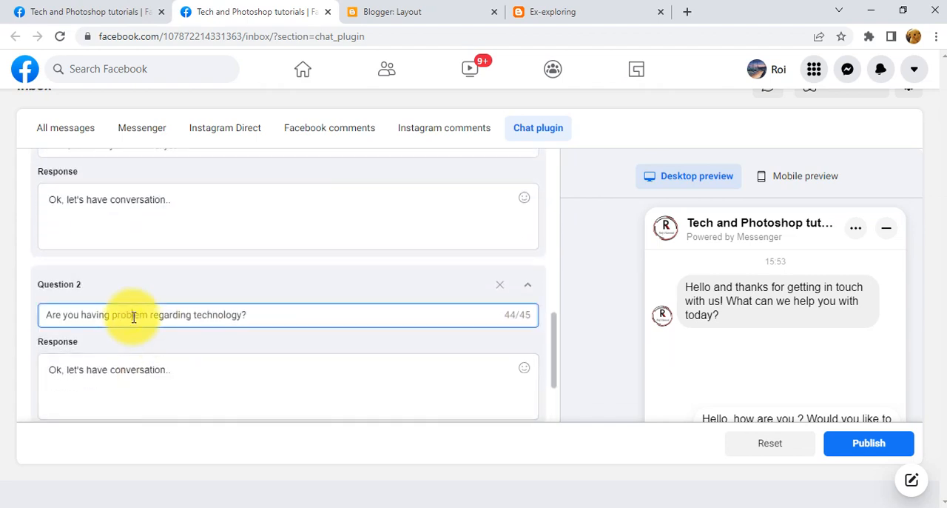
left_click(154, 374)
left_click_drag(185, 370, 37, 378)
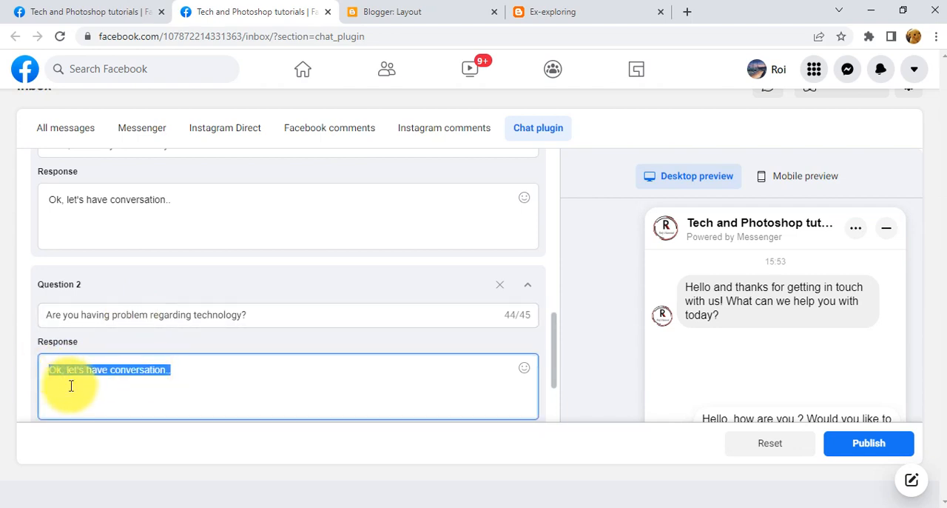
left_click(228, 385)
scroll(229, 390, "down", 2)
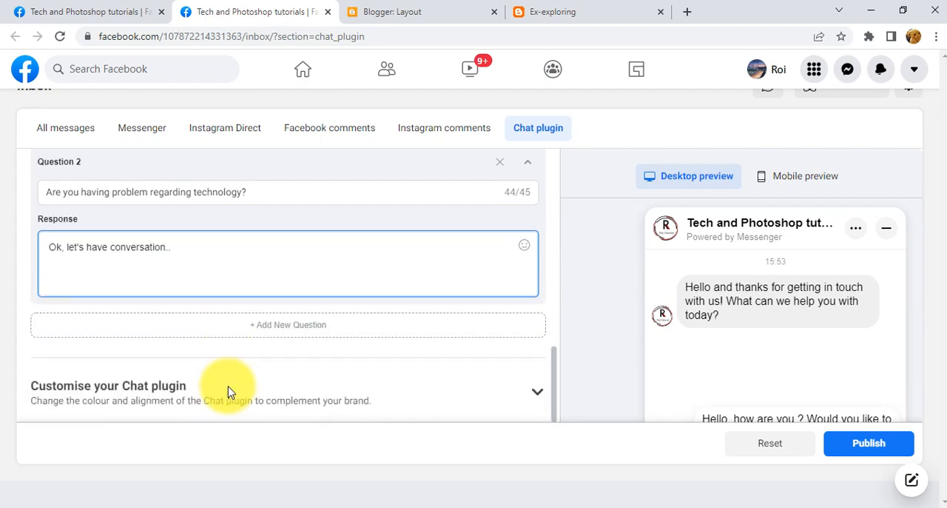
scroll(229, 390, "up", 2)
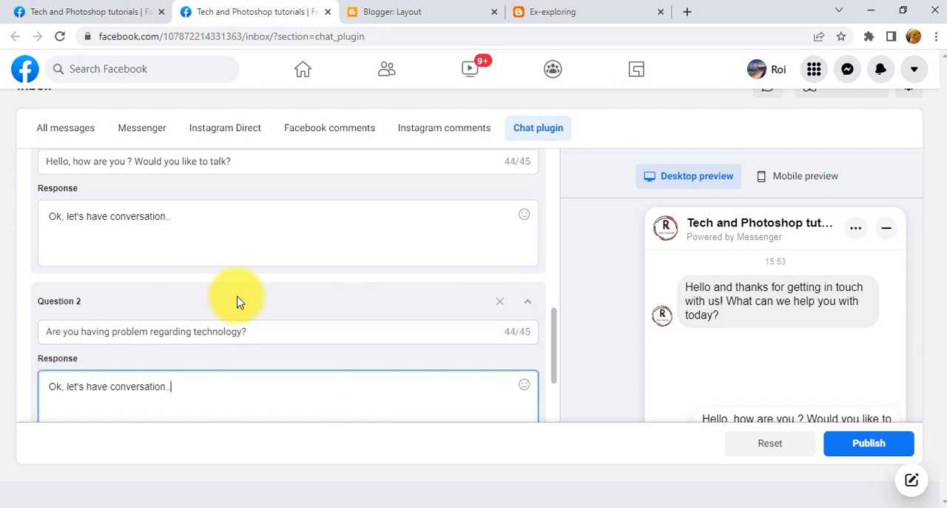
scroll(276, 334, "down", 2)
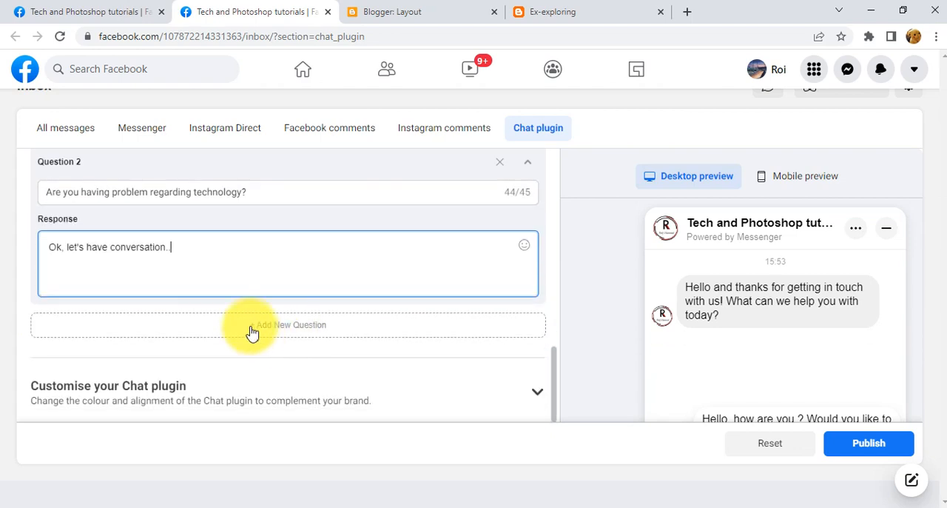
Compare the greeting, welcome message and frequently asked questions with the chat window in the desktop preview.
scroll(296, 389, "up", 3)
scroll(305, 384, "up", 2)
scroll(306, 383, "up", 3)
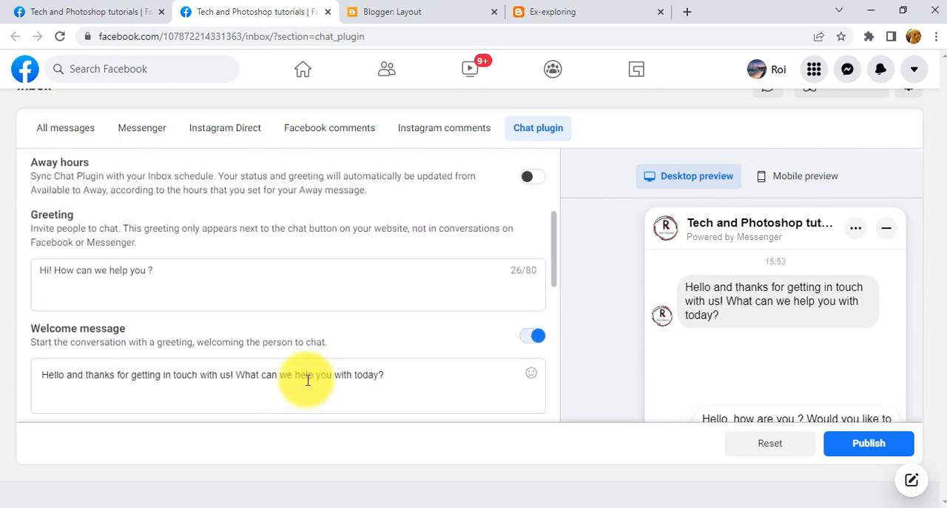
scroll(308, 380, "down", 3)
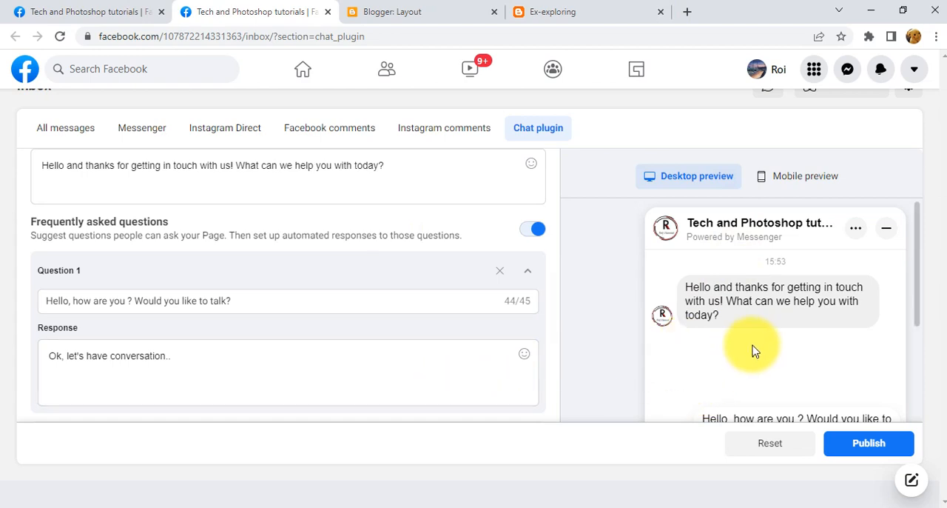
scroll(770, 355, "down", 3)
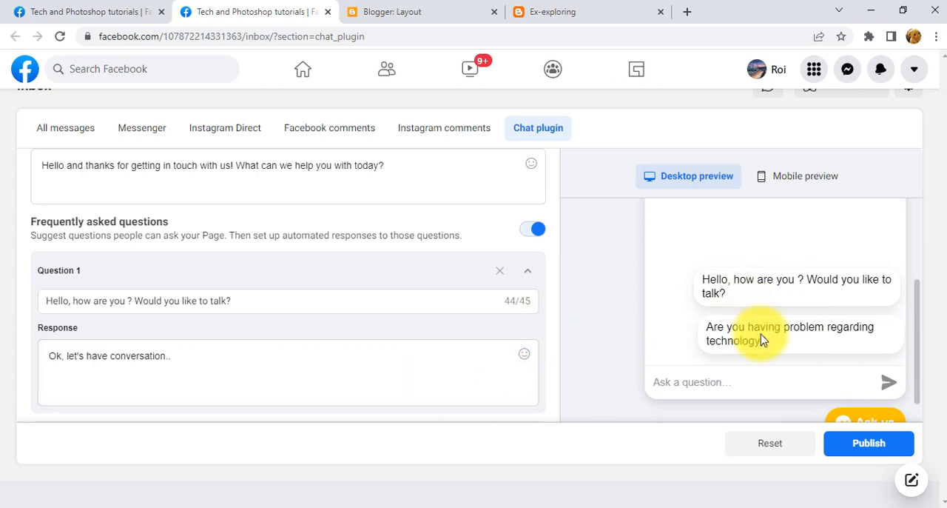
scroll(762, 334, "up", 2)
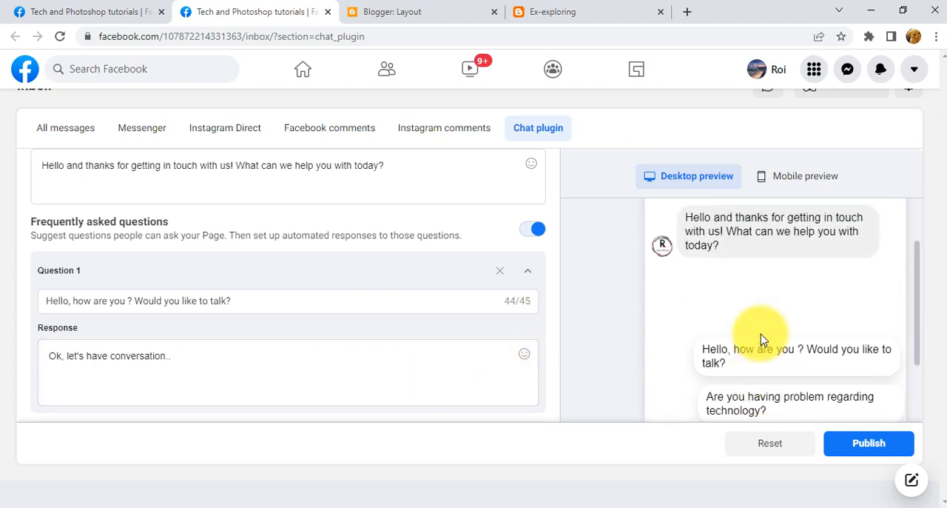
scroll(769, 381, "down", 1)
scroll(791, 375, "down", 1)
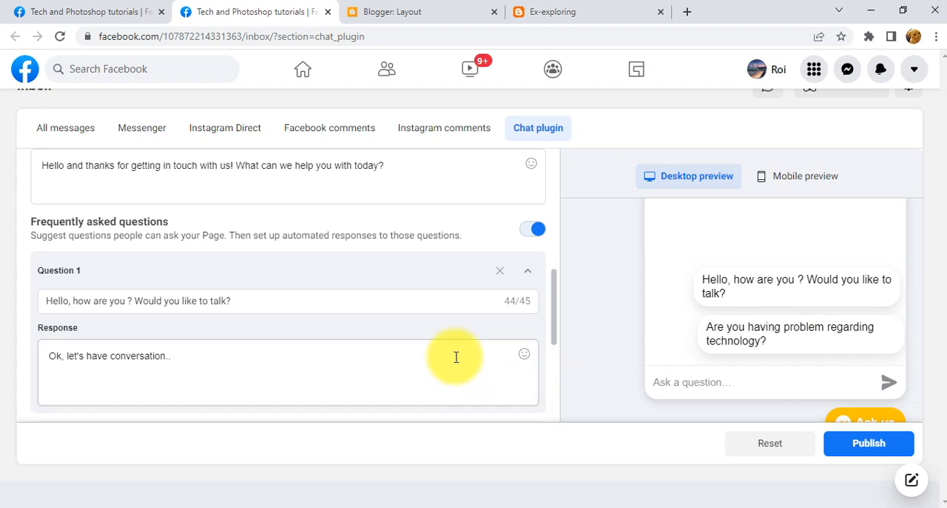
Collapse the expanded Question 2 and Question 1 entries in the Frequently asked questions.
scroll(452, 354, "down", 4)
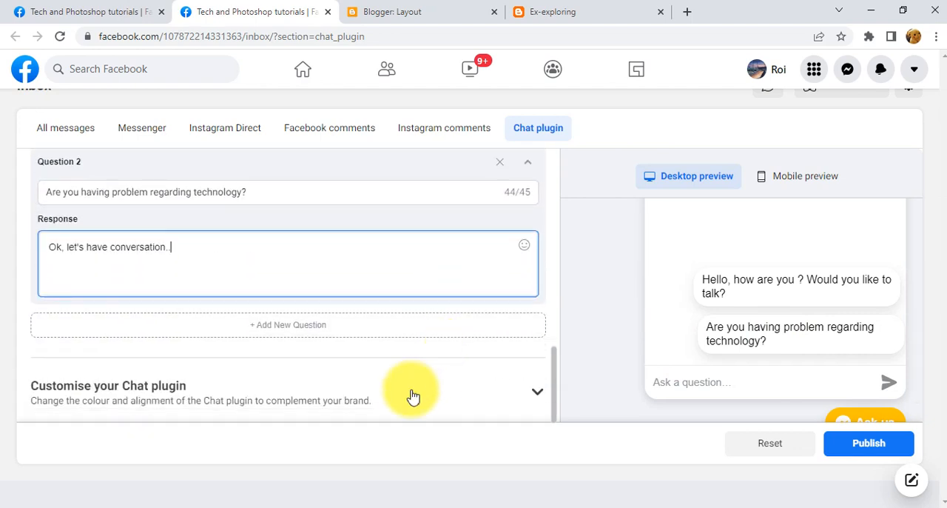
scroll(417, 392, "up", 2)
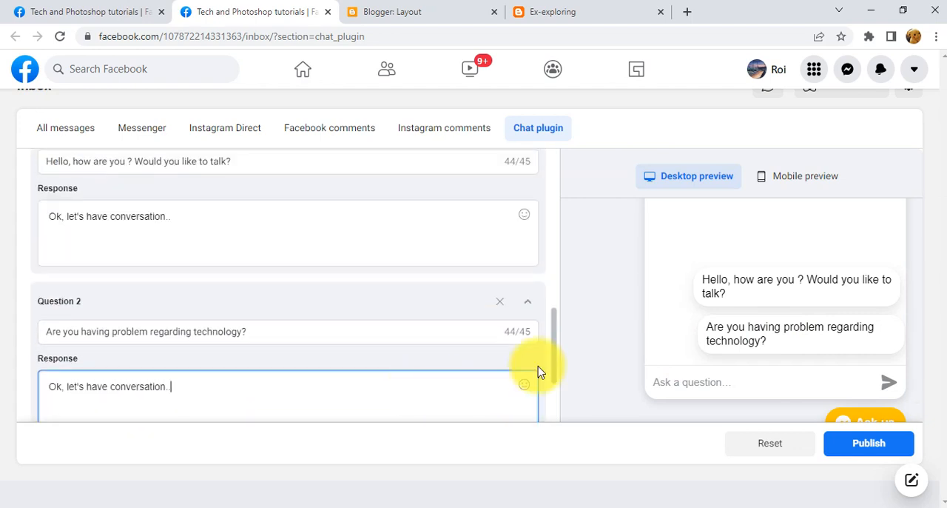
left_click(528, 302)
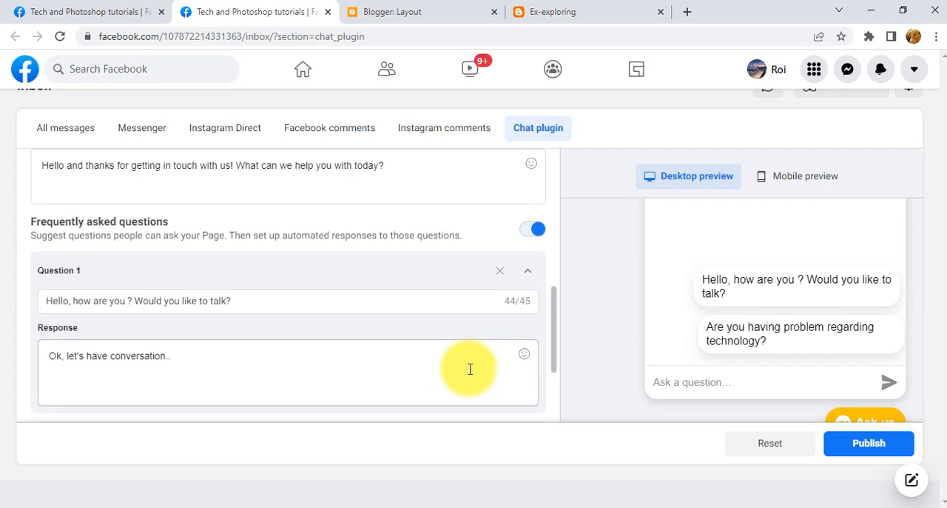
left_click(527, 271)
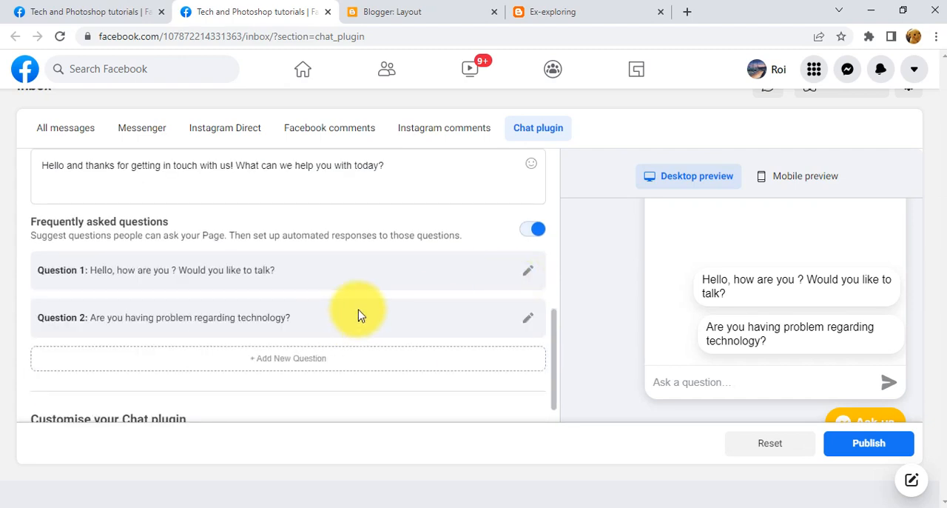
Compare the desktop preview's questions and chat button with the live Ex-exploring blog, and return to the Chat plugin settings.
scroll(432, 296, "down", 1)
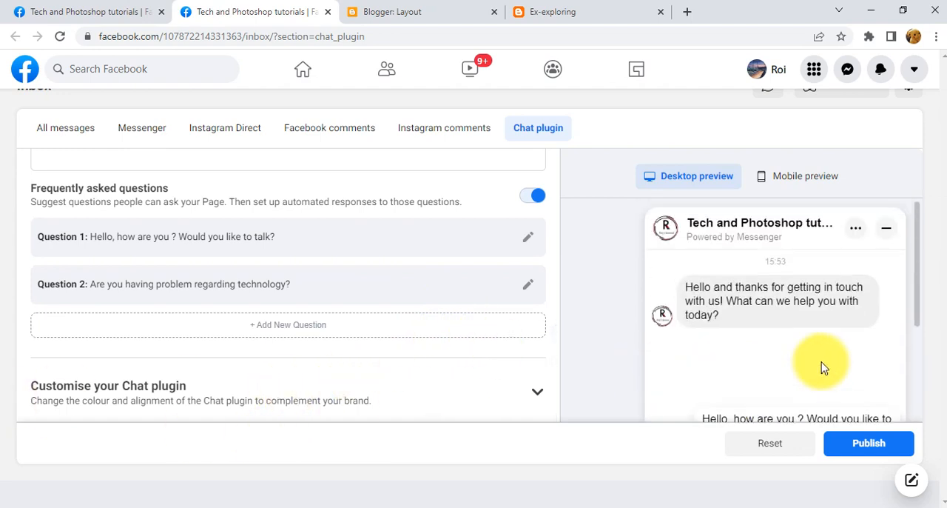
scroll(851, 411, "down", 1)
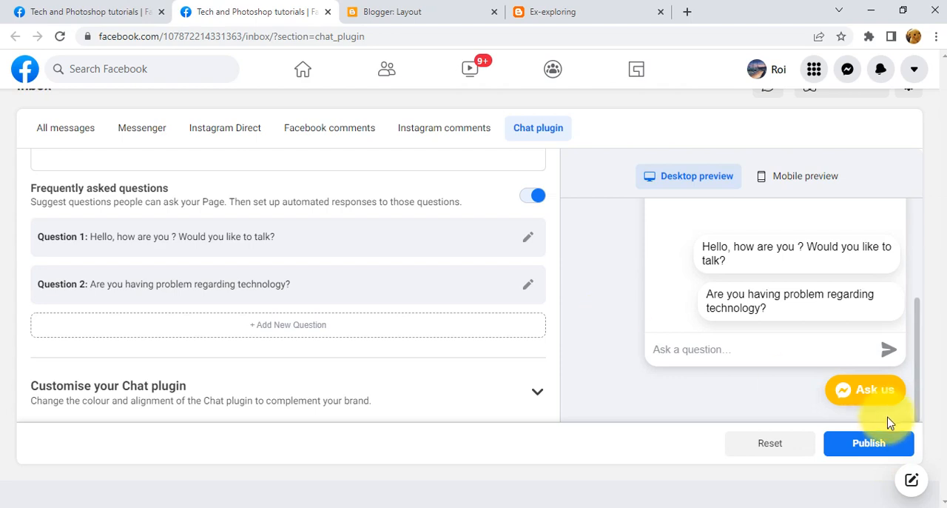
left_click(567, 9)
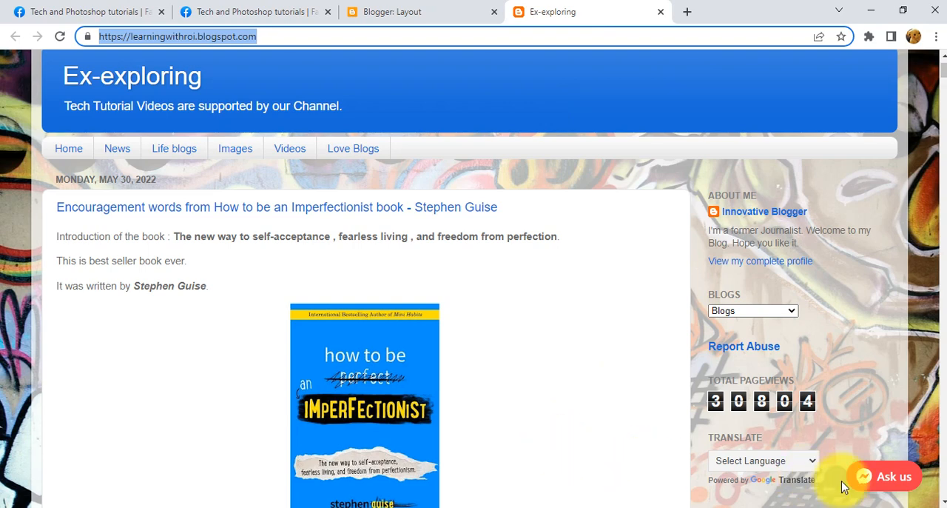
left_click(403, 9)
left_click(279, 9)
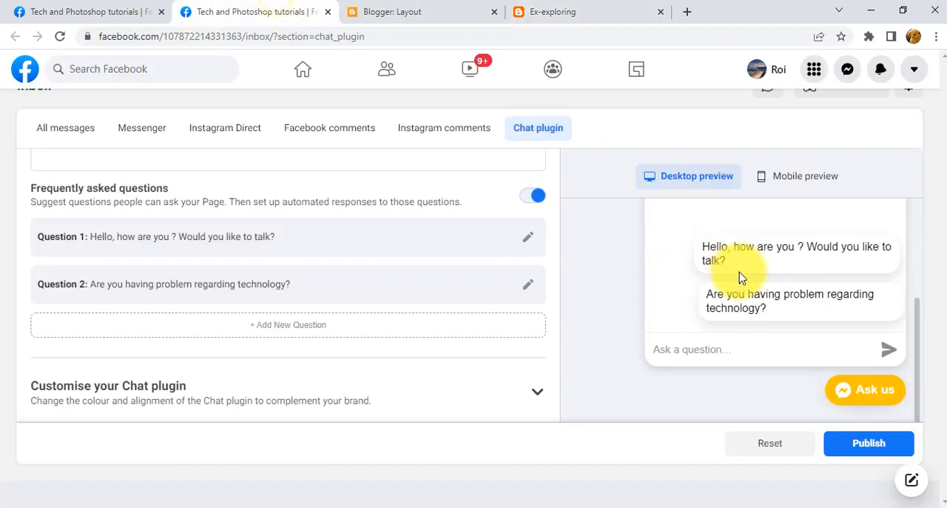
Publish the Chat plugin settings and reload the live Ex-exploring blog to load the published chat button.
left_click(879, 451)
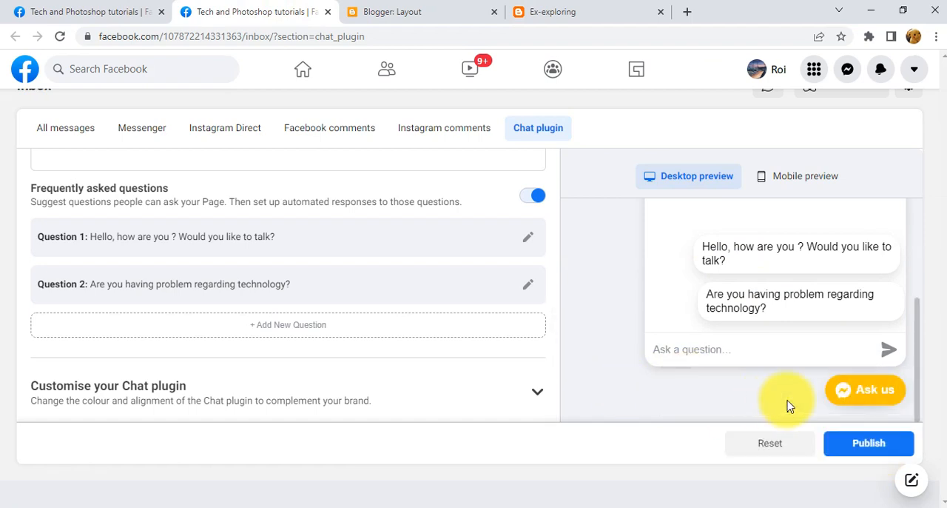
left_click(529, 12)
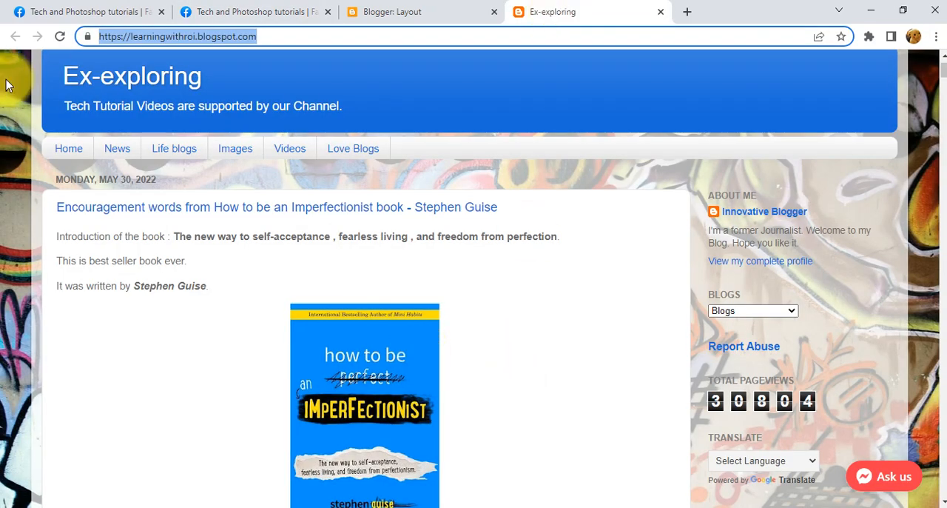
left_click(59, 36)
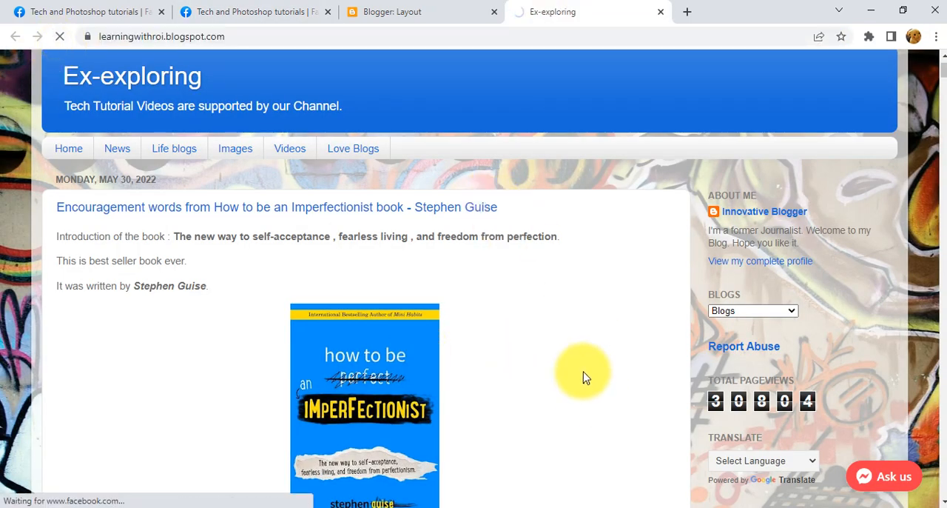
scroll(573, 323, "down", 3)
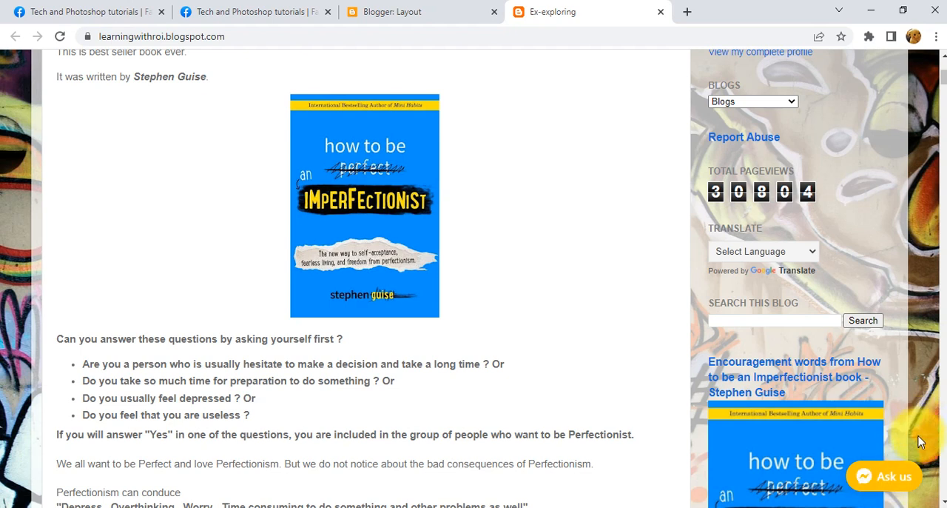
Open the blog's Ask us chat window and compare its greeting with the Greeting text in the Chat plugin settings.
left_click(888, 478)
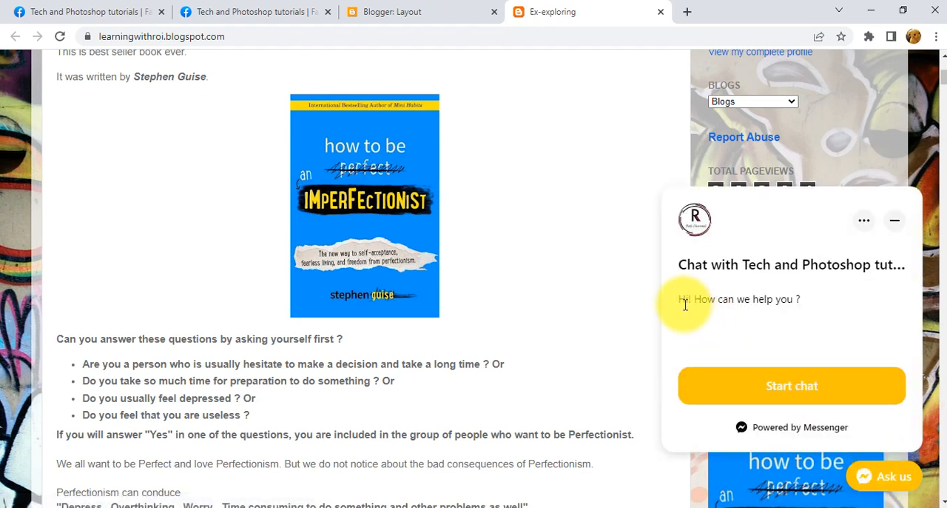
left_click(245, 9)
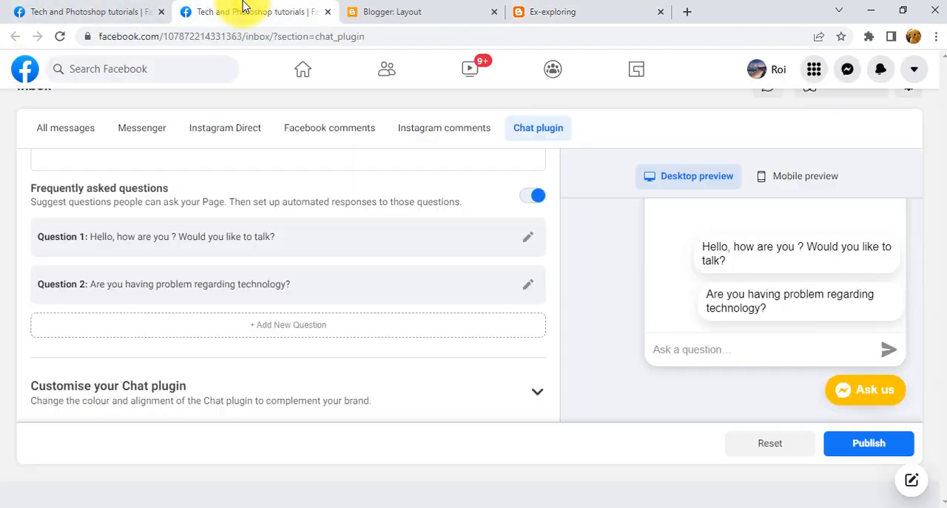
scroll(256, 362, "up", 5)
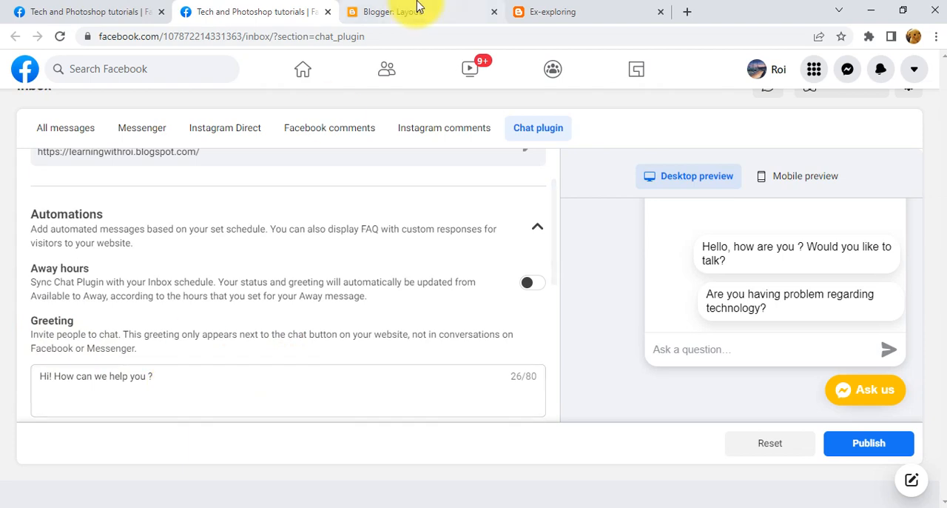
left_click(582, 9)
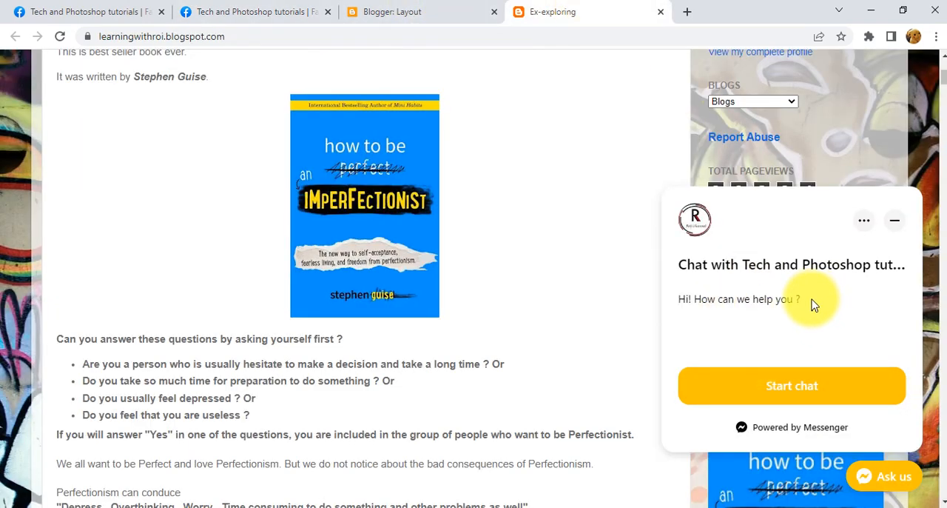
Start a chat in the blog's Messenger window and continue as guest.
left_click(788, 396)
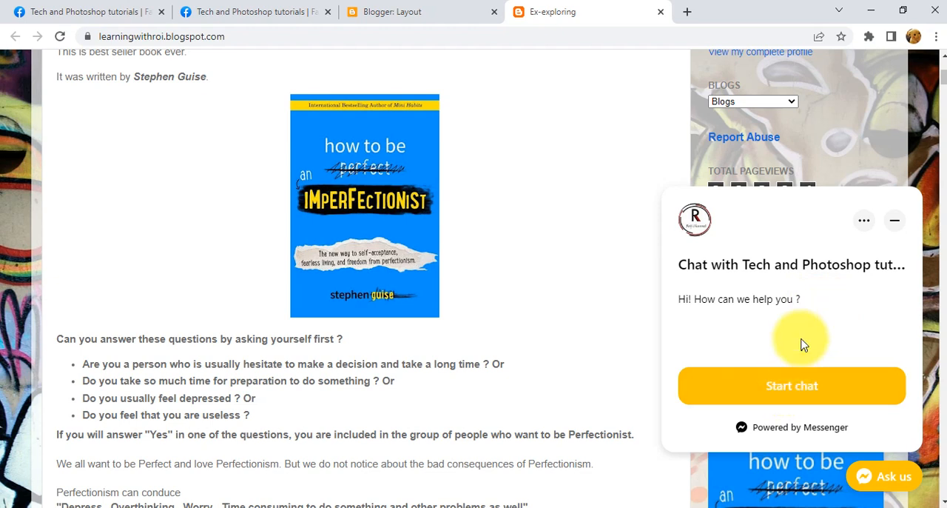
left_click(805, 403)
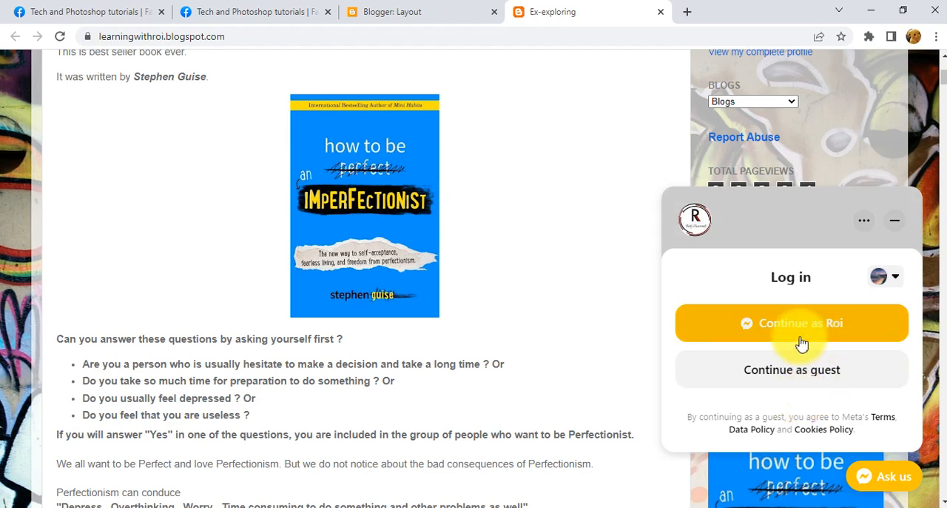
left_click(765, 385)
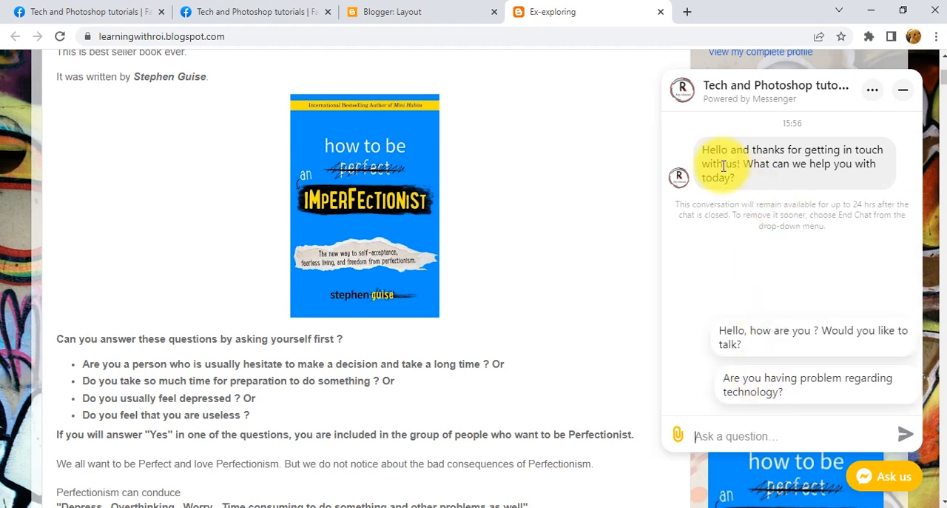
Compare the welcome message in the blog's guest chat with the Welcome message text in the Chat plugin settings.
left_click(236, 10)
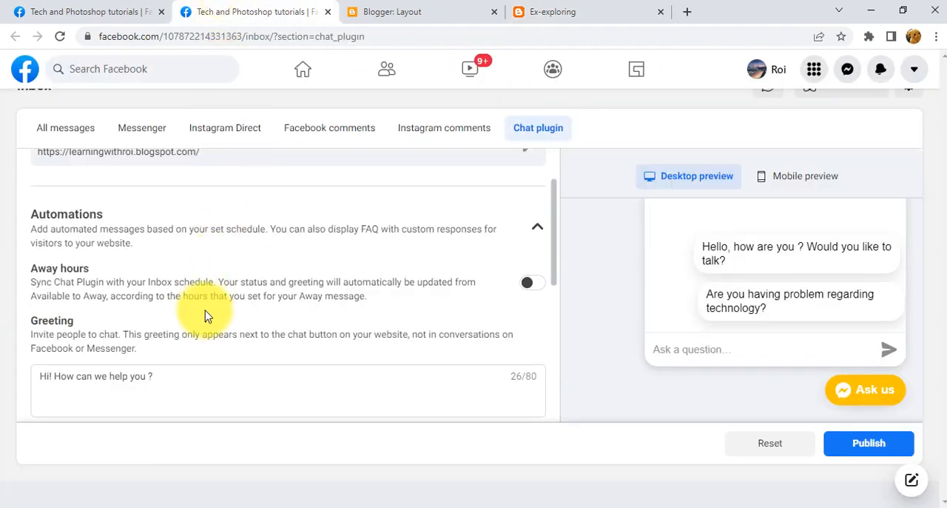
scroll(221, 351, "down", 5)
scroll(222, 353, "up", 2)
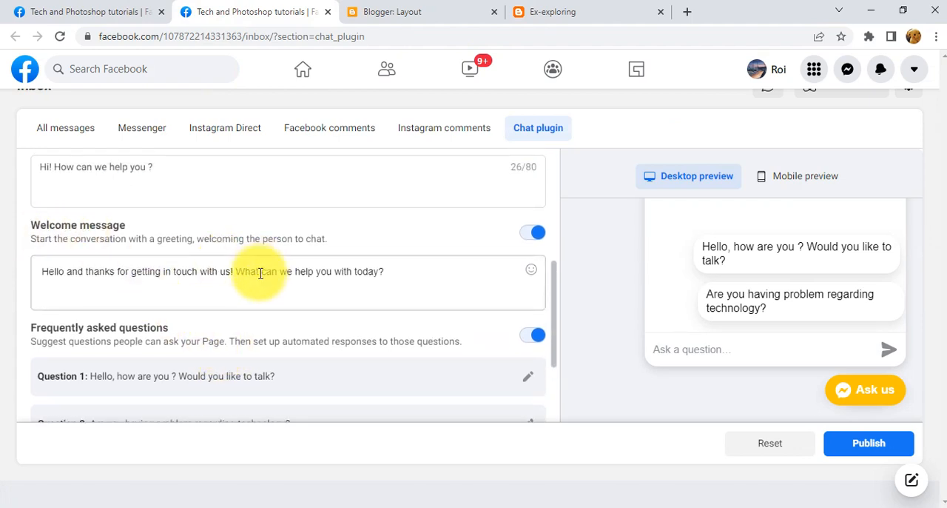
scroll(259, 273, "up", 2)
left_click(566, 11)
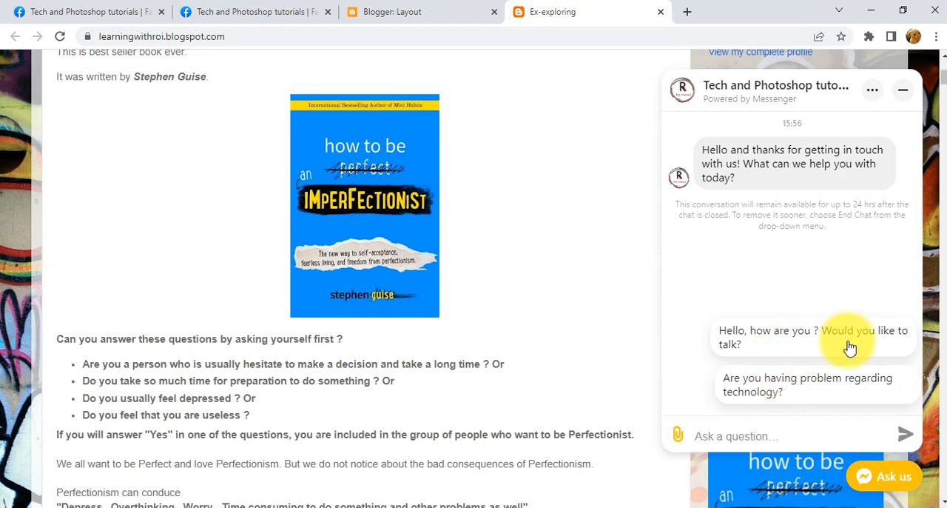
Check the Frequently asked questions in the settings, and send the suggested question "Hello, how are you ? Would you like to talk?" in the blog chat.
left_click(407, 11)
left_click(244, 11)
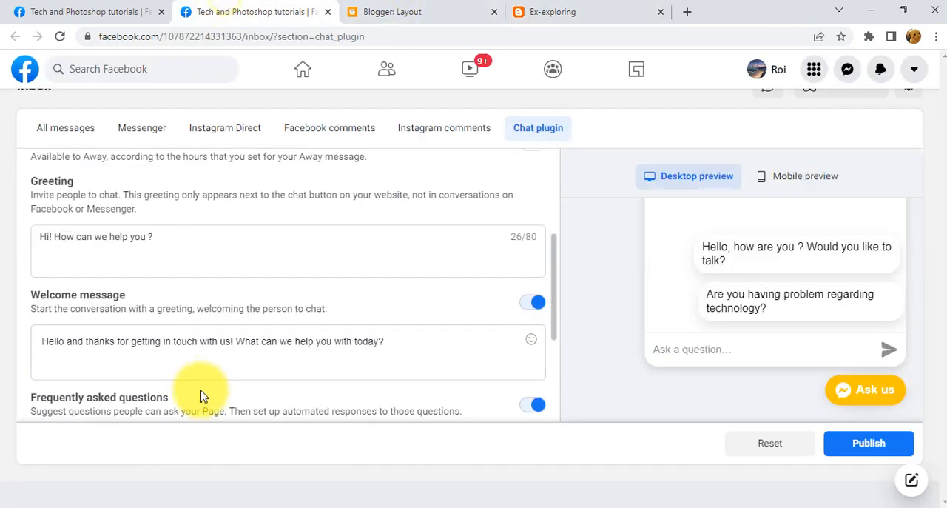
scroll(172, 384, "down", 2)
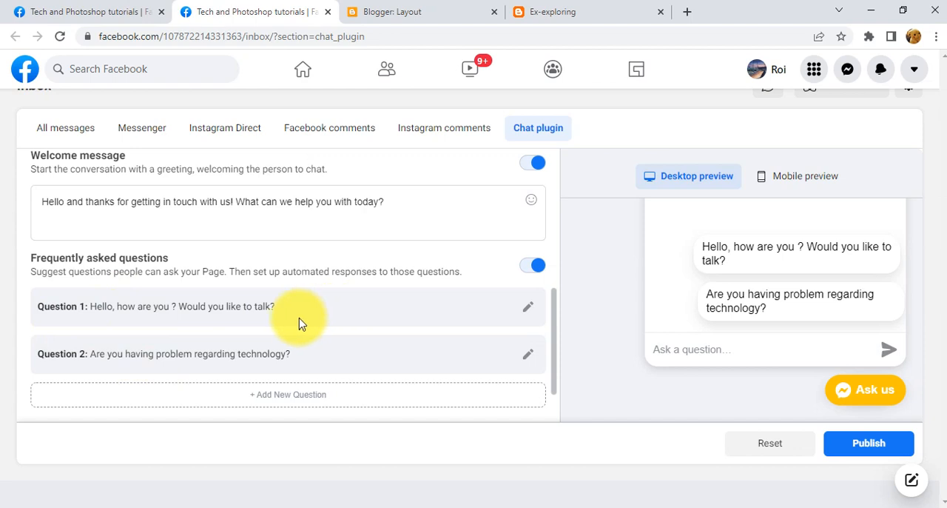
left_click(575, 10)
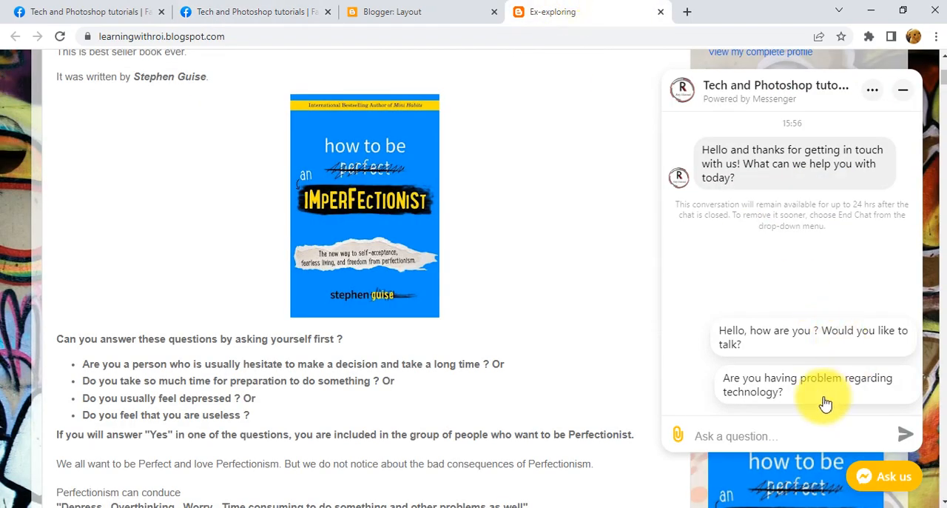
left_click(815, 352)
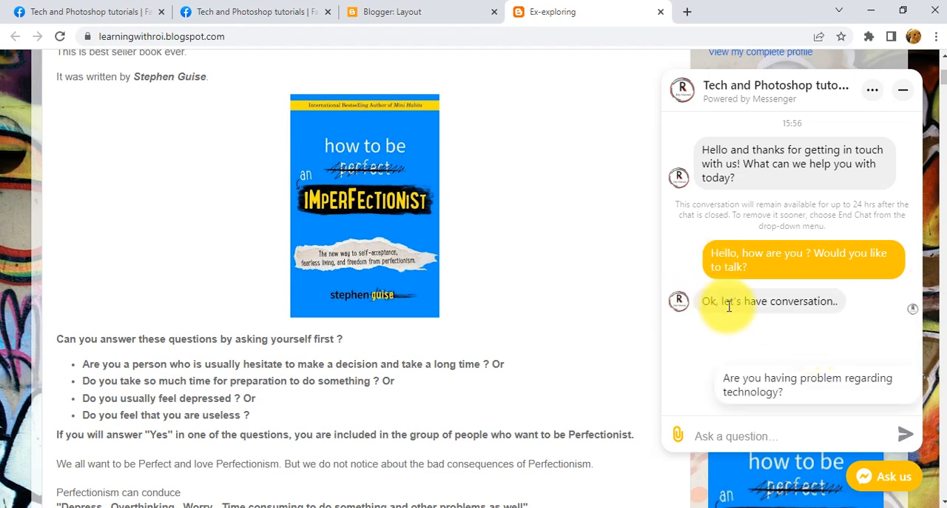
Expand Question 1 in the Frequently asked questions and compare its response with the automated reply in the blog chat.
left_click(307, 11)
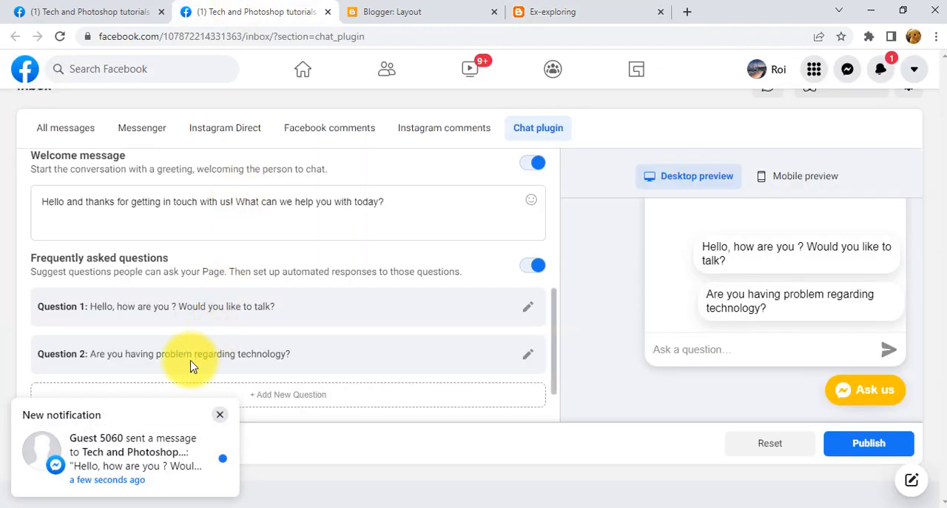
left_click(528, 307)
scroll(385, 336, "down", 1)
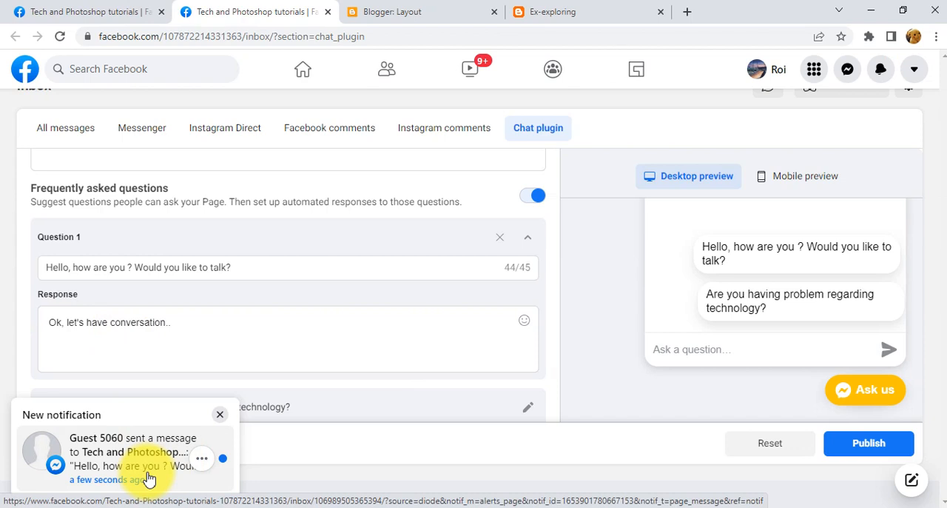
left_click(531, 14)
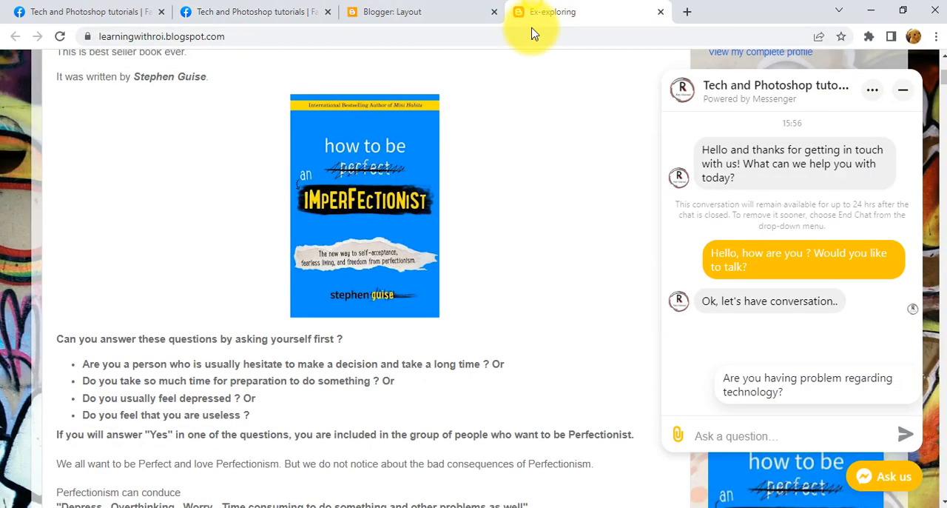
left_click(252, 12)
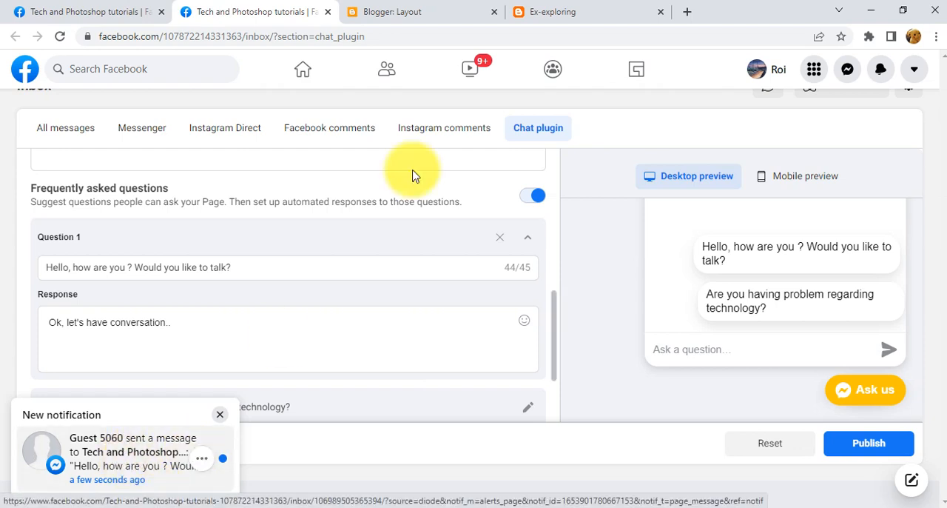
Send the suggested question "Are you having problem regarding technology?" in the blog's guest chat.
left_click(585, 7)
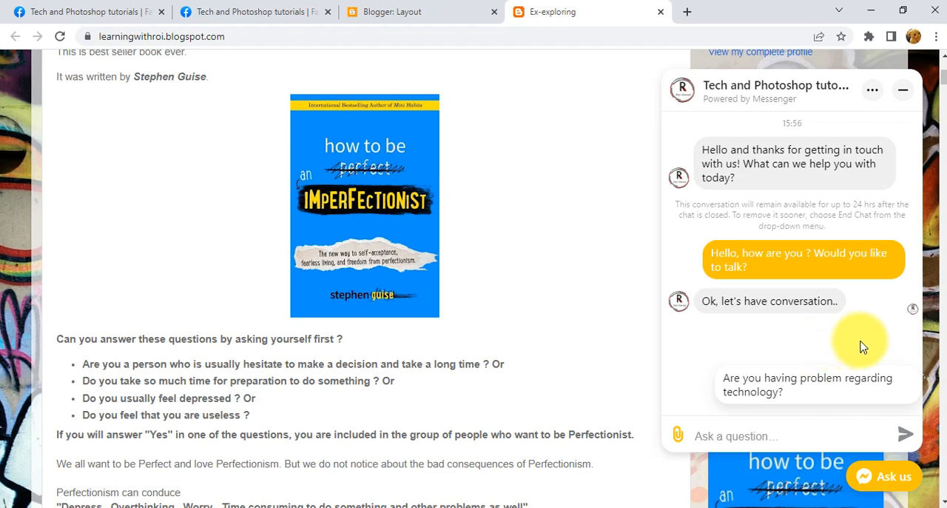
left_click(846, 394)
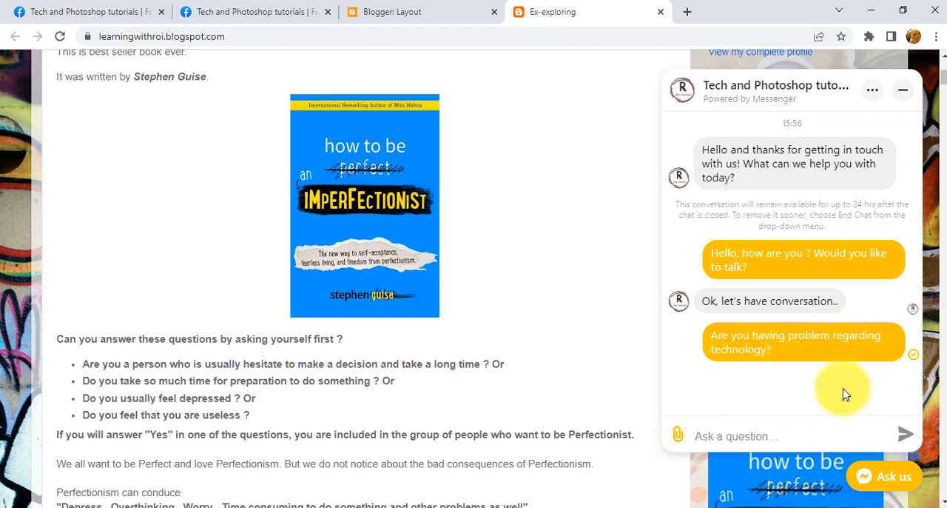
Compare the Frequently asked questions and responses in the Chat plugin settings with the conversation in the live blog's chat window.
left_click(253, 8)
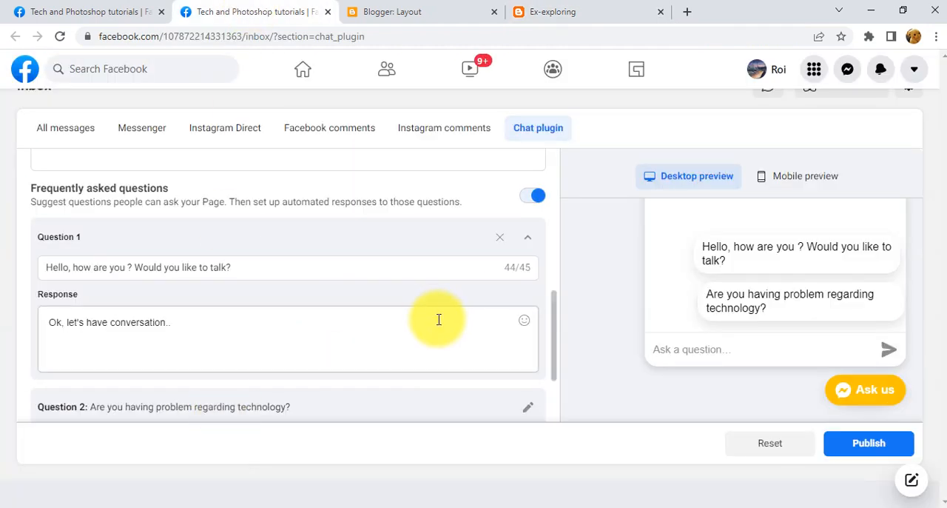
scroll(428, 361, "down", 2)
scroll(431, 361, "down", 1)
scroll(428, 353, "up", 4)
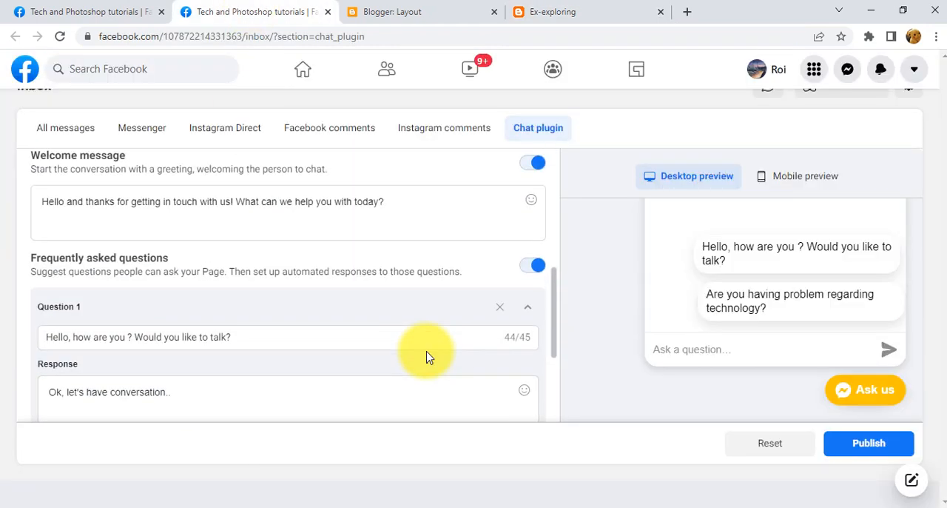
left_click(614, 7)
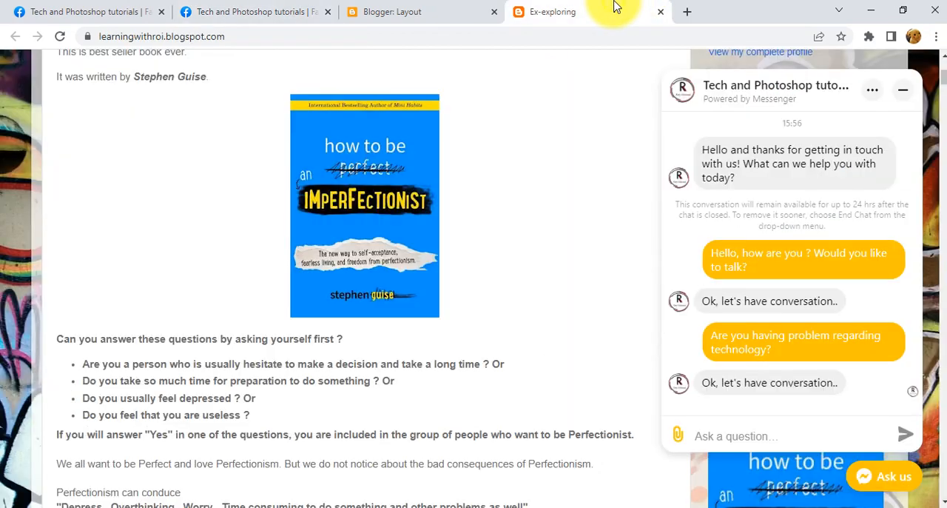
scroll(518, 76, "down", 3)
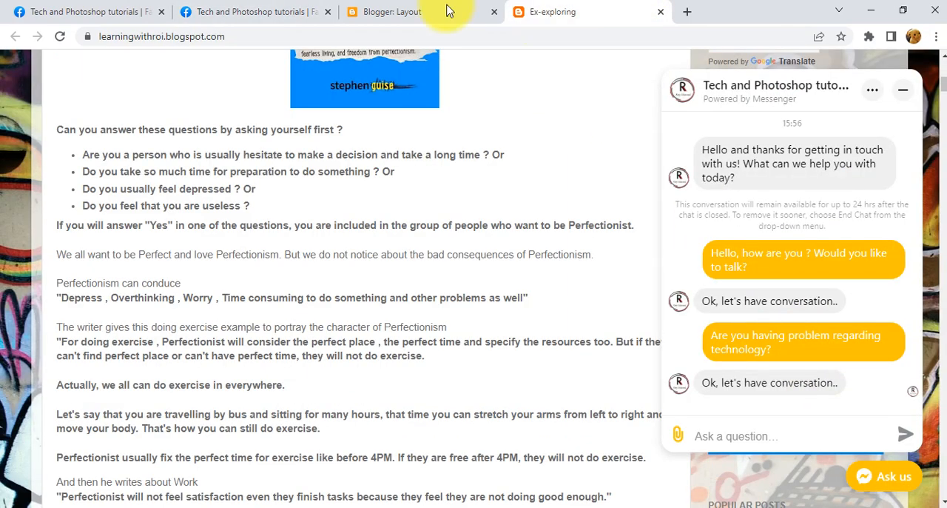
left_click(400, 11)
left_click(296, 9)
scroll(244, 406, "down", 5)
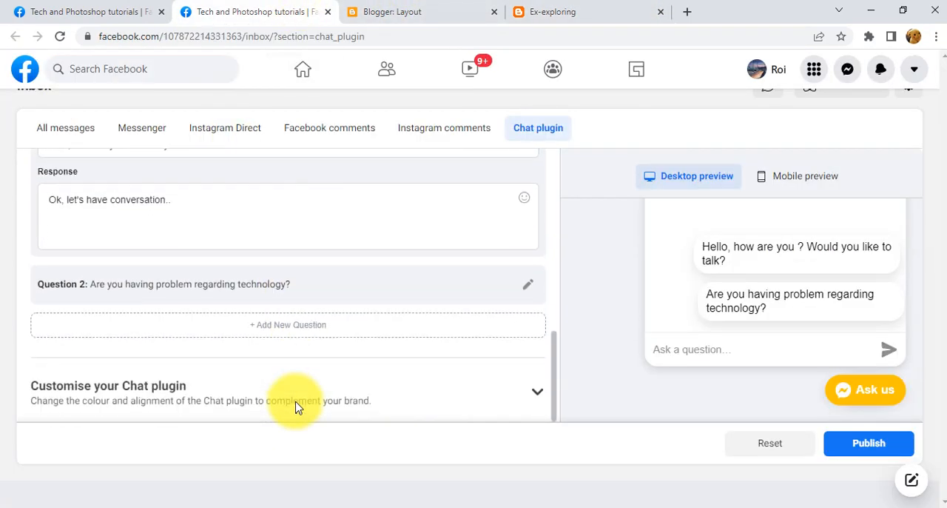
scroll(308, 410, "up", 7)
scroll(347, 384, "up", 1)
left_click(603, 9)
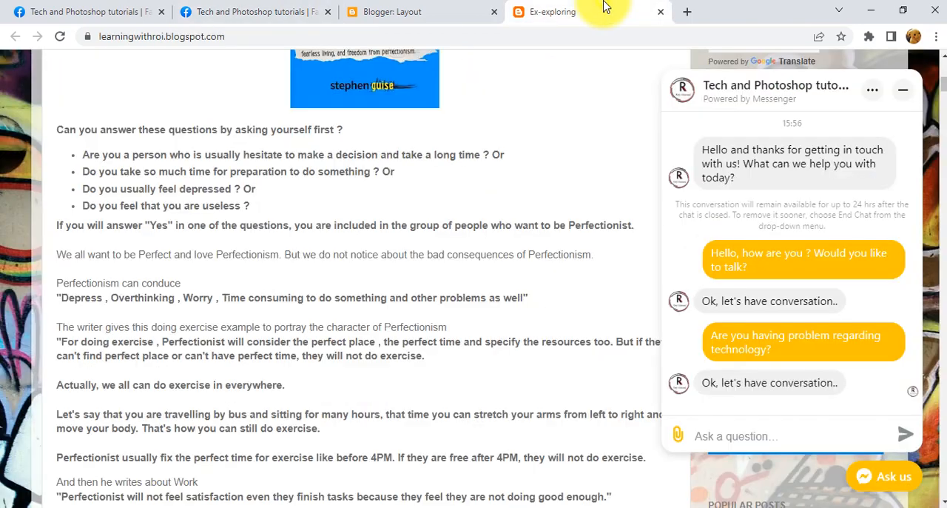